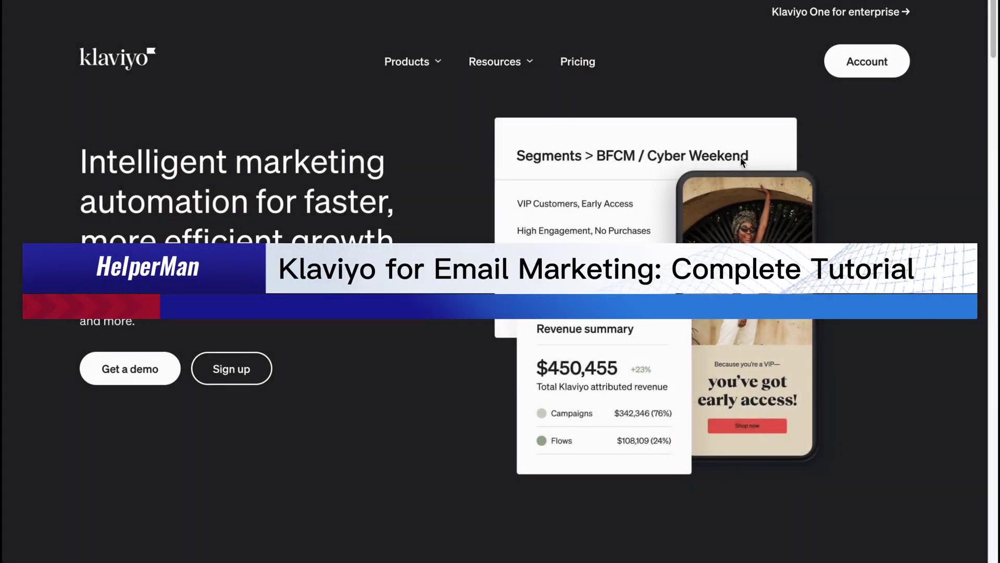
Step: Scroll the home dashboard and dismiss the blue new-editor announcement banner
{"action": "scroll", "coordinate": [740, 159], "scroll_direction": "down", "scroll_amount": 1}
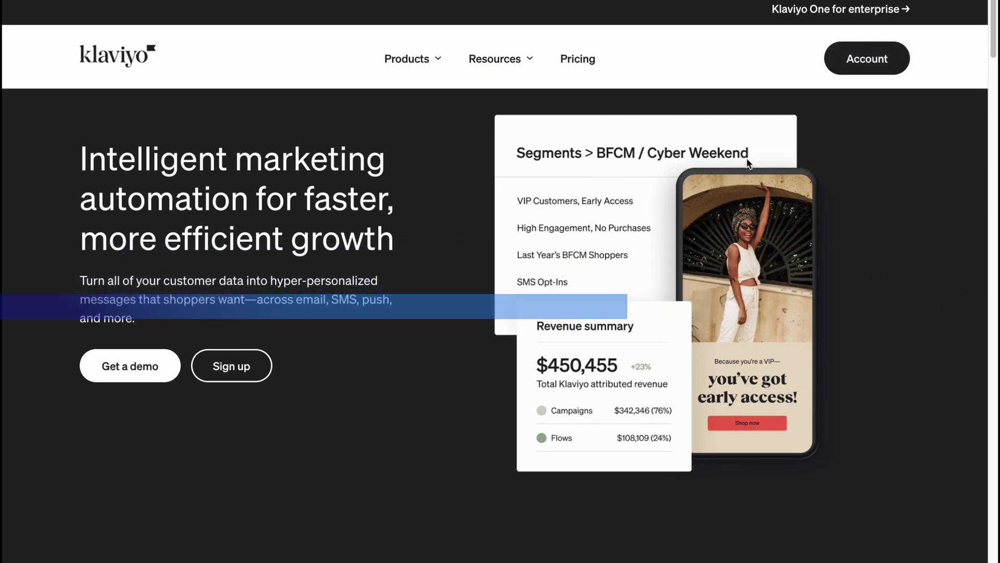
{"action": "scroll", "coordinate": [748, 162], "scroll_direction": "down", "scroll_amount": 2}
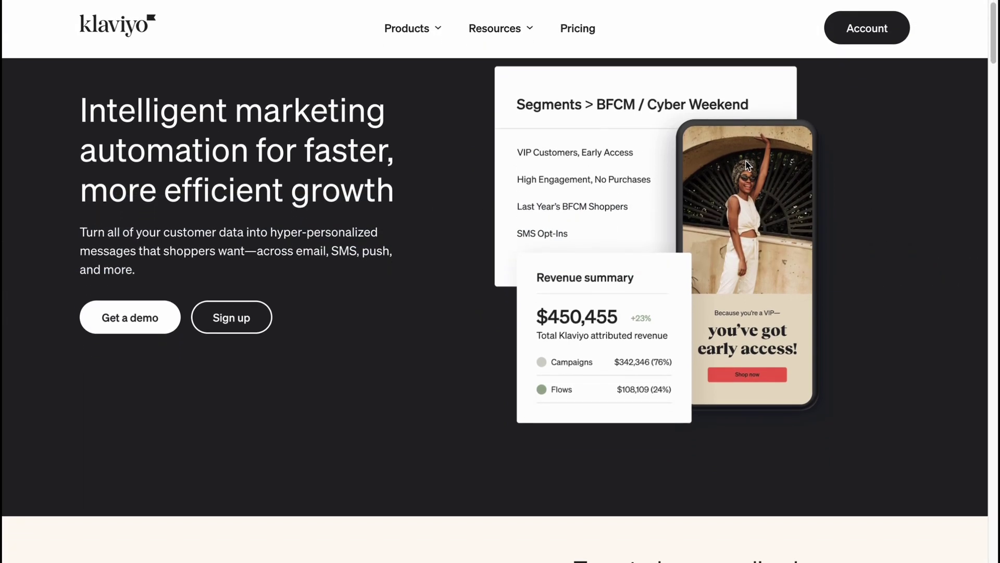
{"action": "scroll", "coordinate": [687, 162], "scroll_direction": "down", "scroll_amount": 1}
{"action": "scroll", "coordinate": [625, 151], "scroll_direction": "down", "scroll_amount": 1}
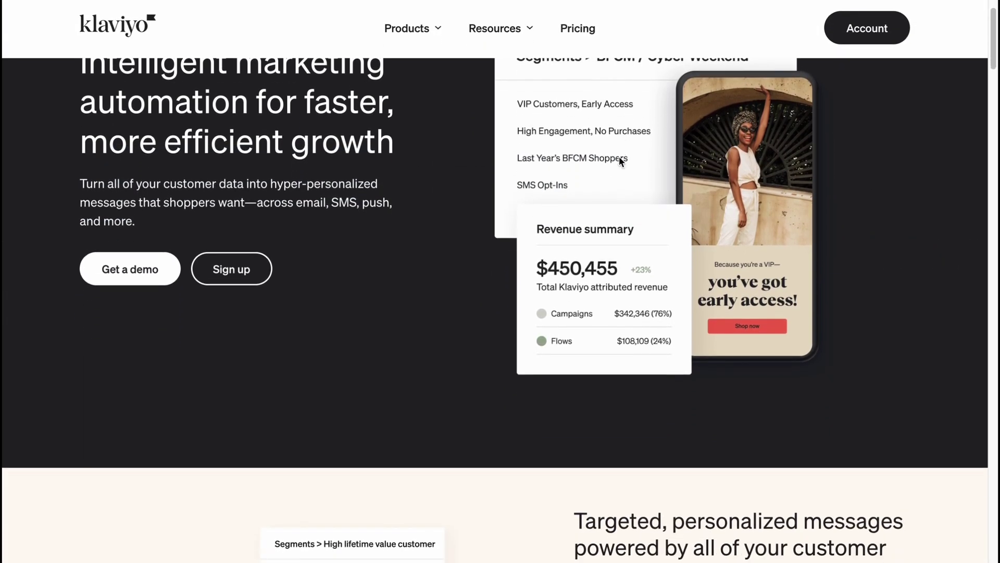
{"action": "scroll", "coordinate": [620, 159], "scroll_direction": "down", "scroll_amount": 4}
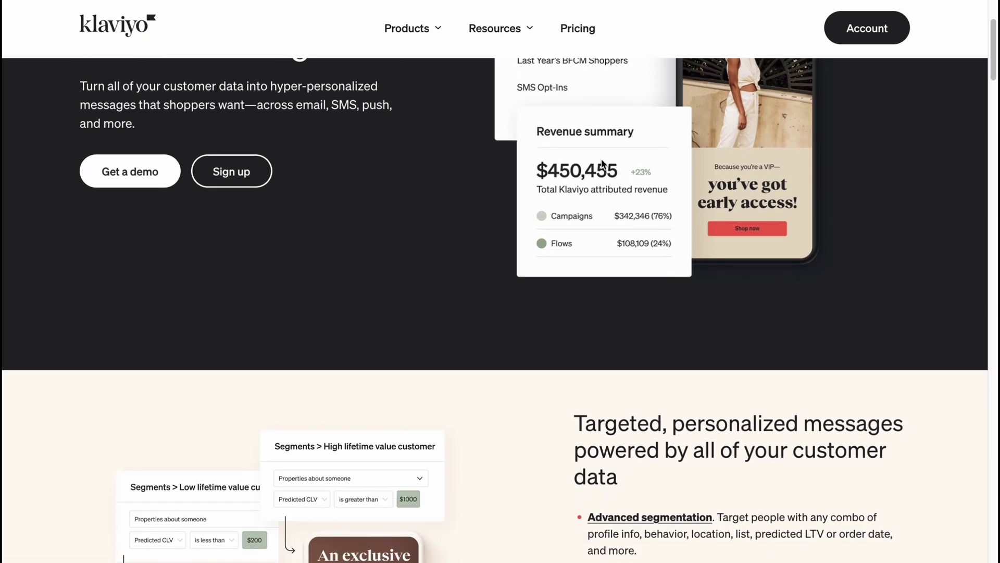
{"action": "scroll", "coordinate": [596, 162], "scroll_direction": "down", "scroll_amount": 6}
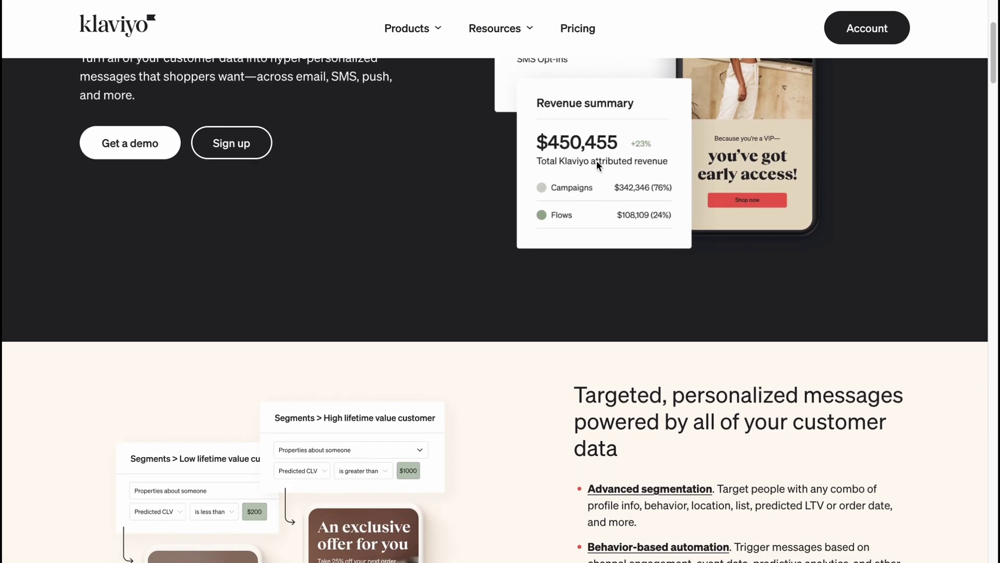
{"action": "scroll", "coordinate": [598, 174], "scroll_direction": "down", "scroll_amount": 1}
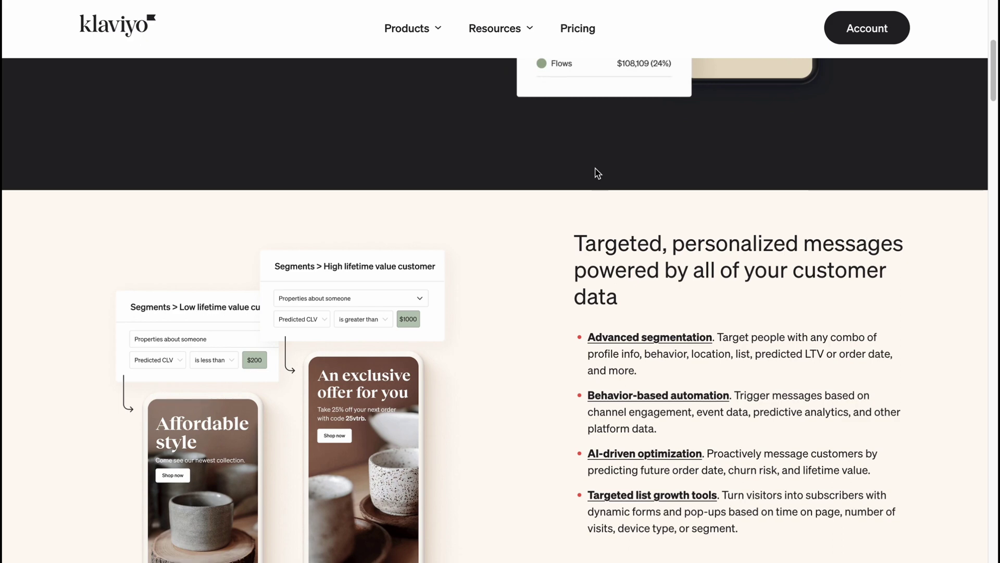
{"action": "scroll", "coordinate": [597, 174], "scroll_direction": "down", "scroll_amount": 5}
{"action": "scroll", "coordinate": [595, 170], "scroll_direction": "up", "scroll_amount": 20}
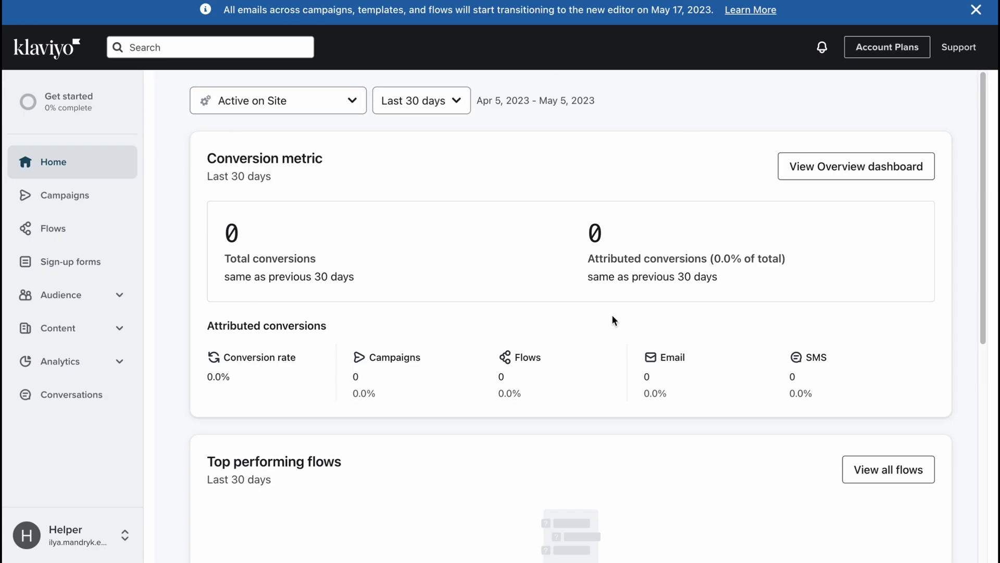
{"action": "left_click", "coordinate": [977, 16]}
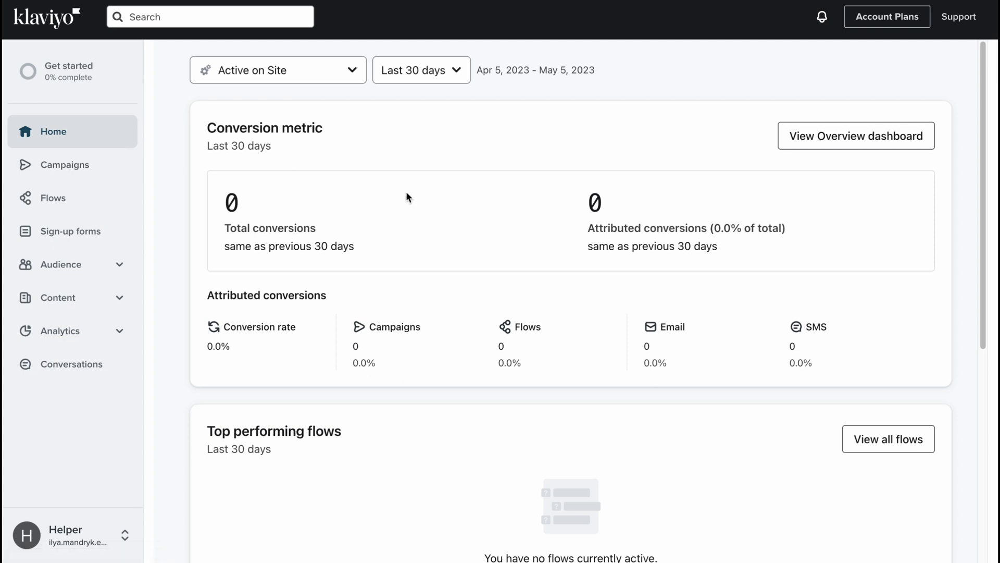
Step: Reload Home and highlight the zero Total and Attributed conversions figures across the panels
{"action": "left_click", "coordinate": [69, 140]}
{"action": "left_click_drag", "start_coordinate": [225, 227], "coordinate": [402, 230]}
{"action": "left_click_drag", "start_coordinate": [588, 228], "coordinate": [711, 239]}
{"action": "scroll", "coordinate": [451, 311], "scroll_direction": "down", "scroll_amount": 2}
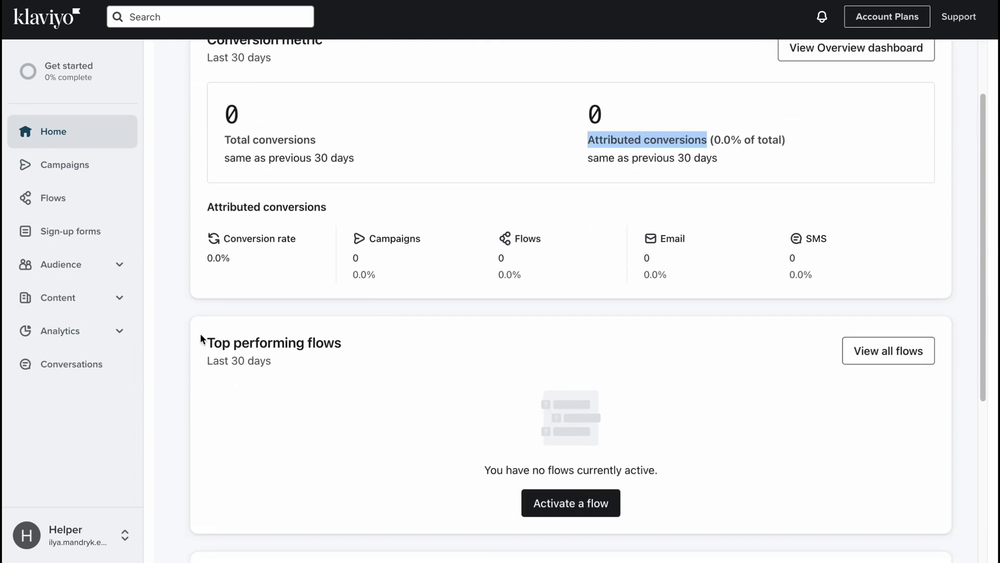
{"action": "left_click_drag", "start_coordinate": [233, 341], "coordinate": [359, 342]}
{"action": "scroll", "coordinate": [432, 349], "scroll_direction": "down", "scroll_amount": 1}
{"action": "scroll", "coordinate": [433, 349], "scroll_direction": "down", "scroll_amount": 4}
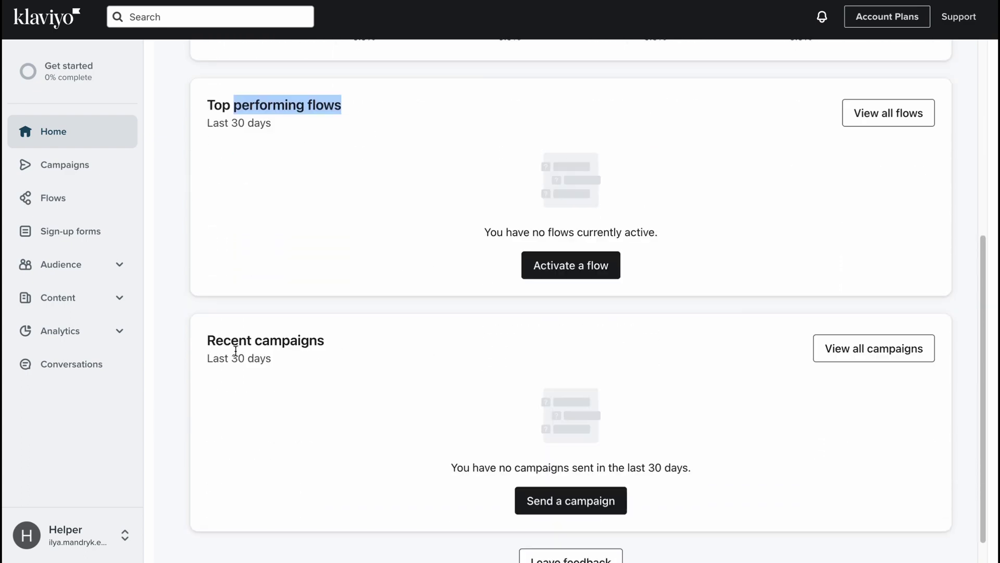
{"action": "left_click_drag", "start_coordinate": [206, 339], "coordinate": [350, 347]}
{"action": "scroll", "coordinate": [469, 346], "scroll_direction": "down", "scroll_amount": 1}
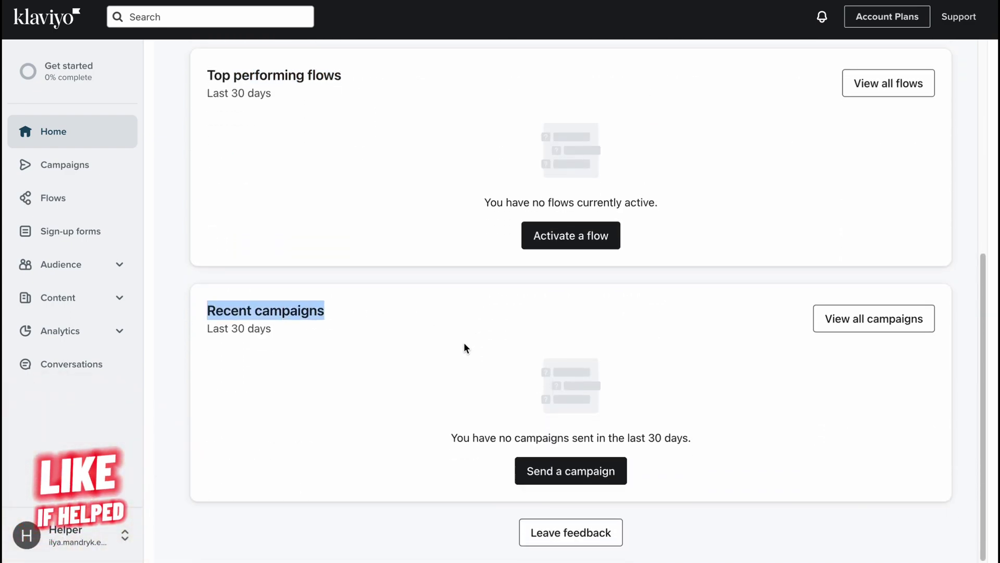
{"action": "scroll", "coordinate": [509, 342], "scroll_direction": "up", "scroll_amount": 7}
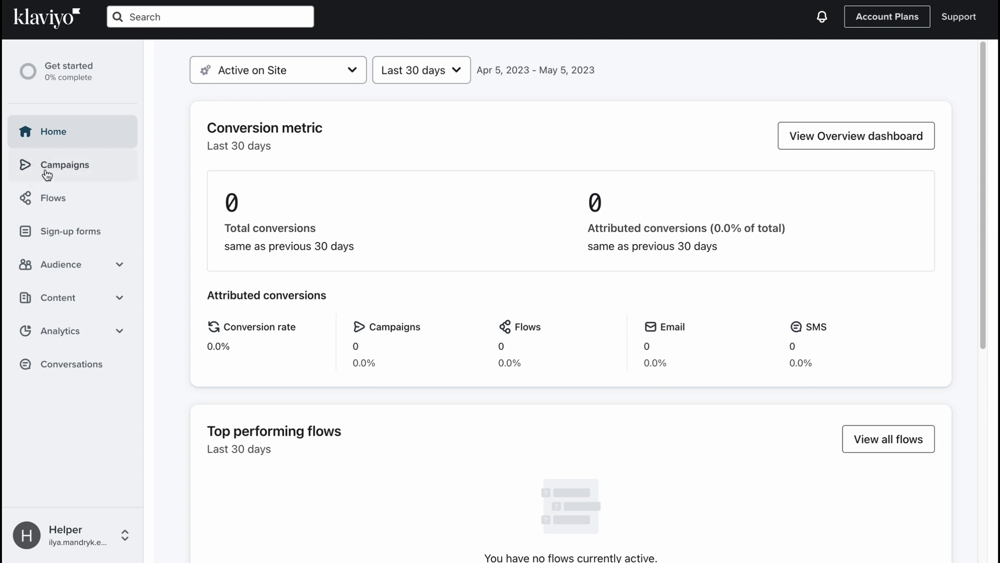
Step: Check the empty Campaigns list, close its welcome introduction, and move to Flows
{"action": "left_click", "coordinate": [75, 170]}
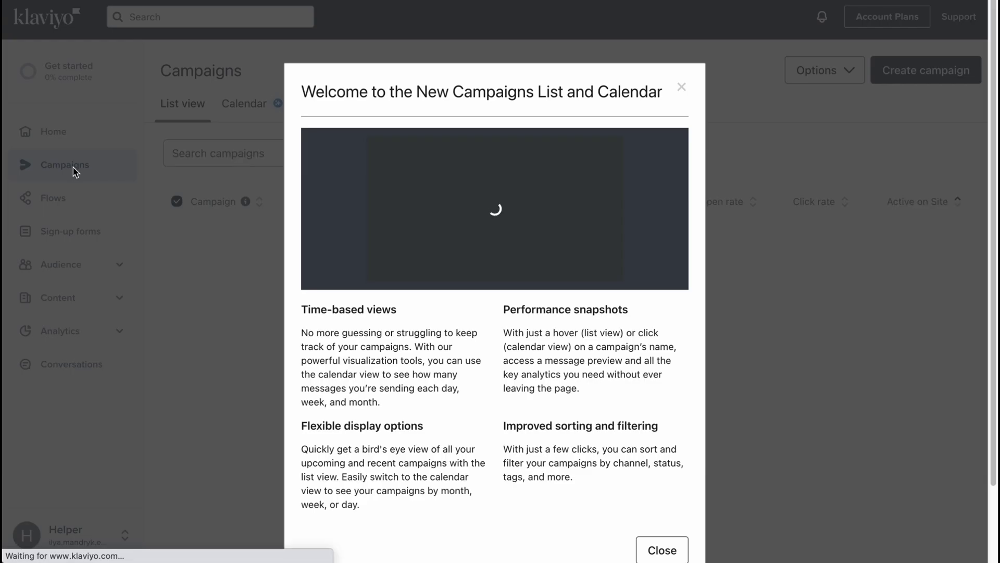
{"action": "left_click", "coordinate": [681, 89]}
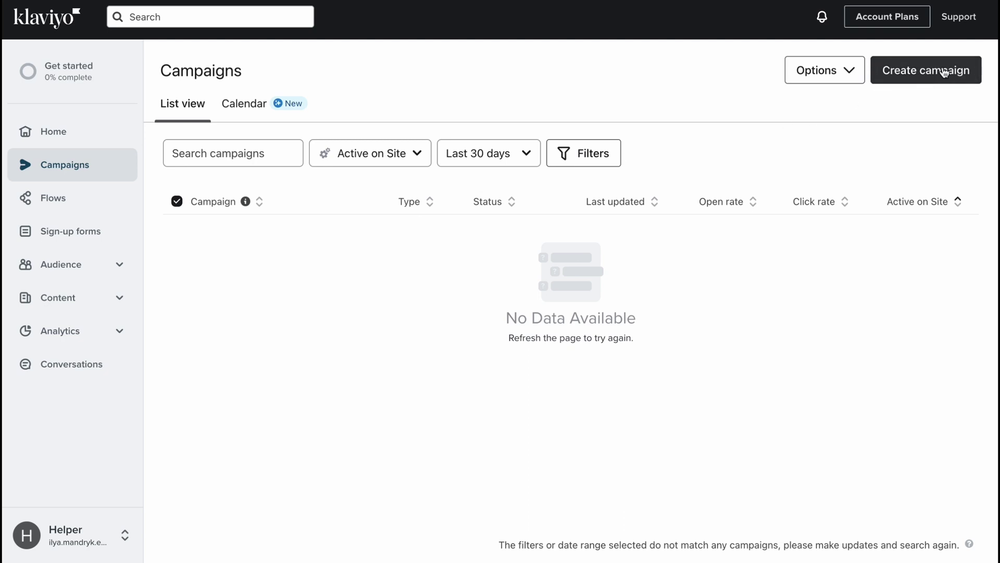
{"action": "left_click", "coordinate": [66, 211]}
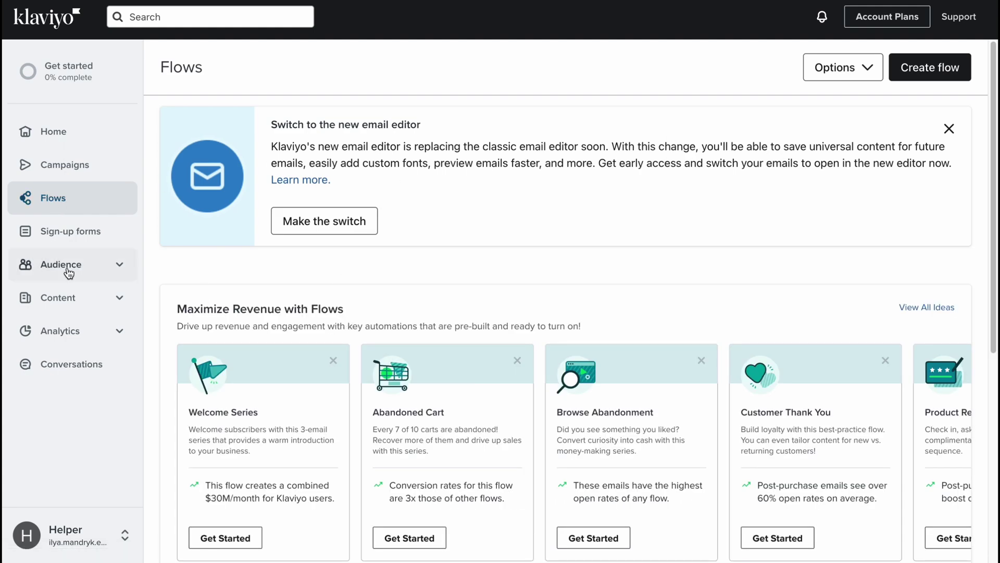
Step: Browse the Sign-up forms template gallery, then expand the Audience section
{"action": "left_click", "coordinate": [81, 242]}
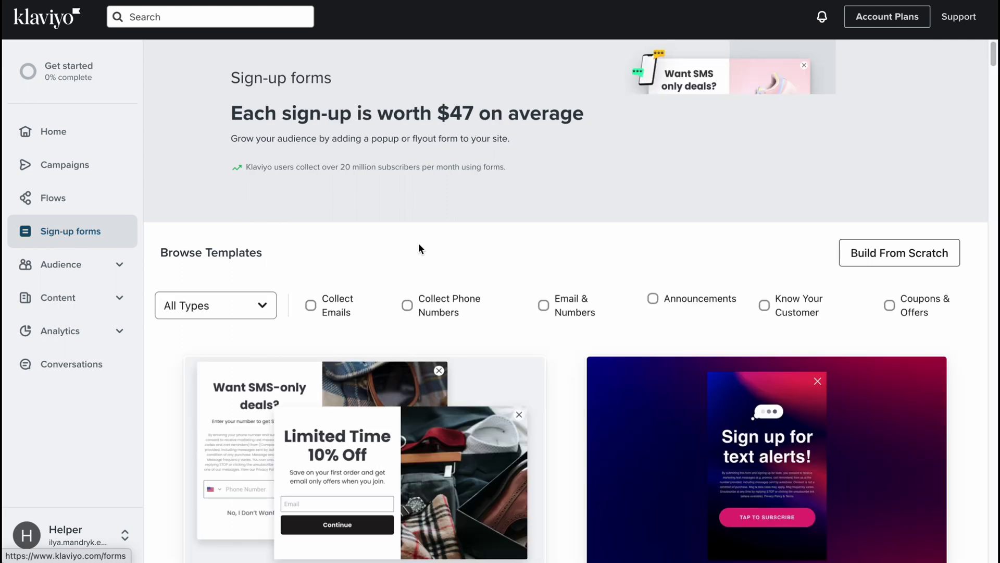
{"action": "scroll", "coordinate": [420, 245], "scroll_direction": "down", "scroll_amount": 1}
{"action": "scroll", "coordinate": [439, 258], "scroll_direction": "down", "scroll_amount": 5}
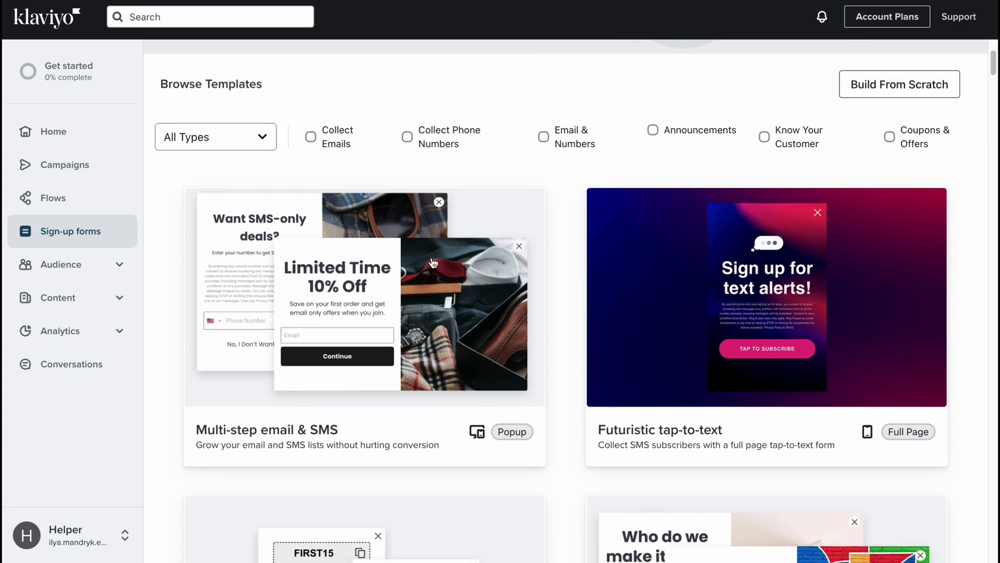
{"action": "scroll", "coordinate": [432, 263], "scroll_direction": "down", "scroll_amount": 10}
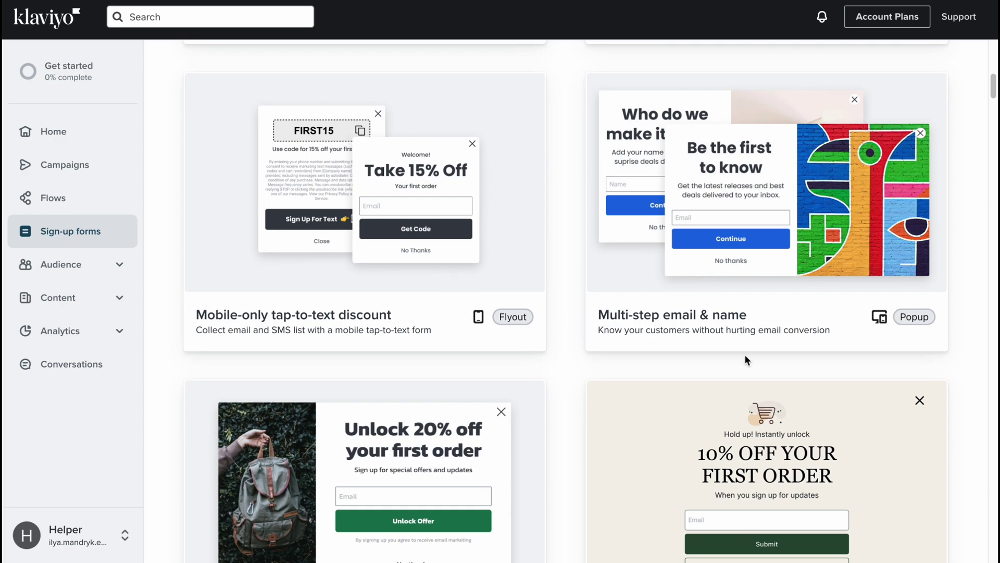
{"action": "scroll", "coordinate": [745, 355], "scroll_direction": "down", "scroll_amount": 4}
{"action": "scroll", "coordinate": [733, 348], "scroll_direction": "down", "scroll_amount": 20}
{"action": "scroll", "coordinate": [663, 346], "scroll_direction": "up", "scroll_amount": 20}
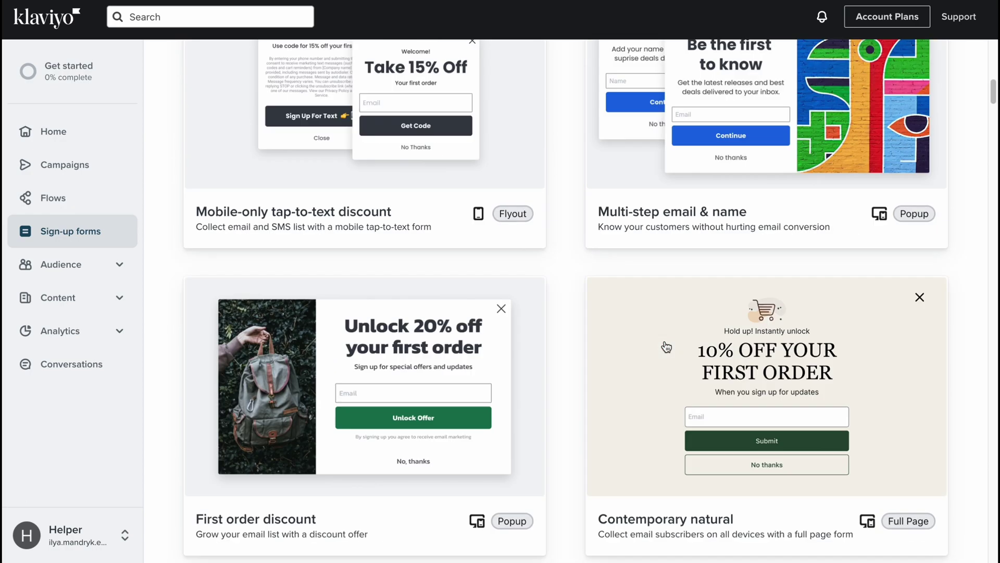
{"action": "left_click", "coordinate": [71, 266]}
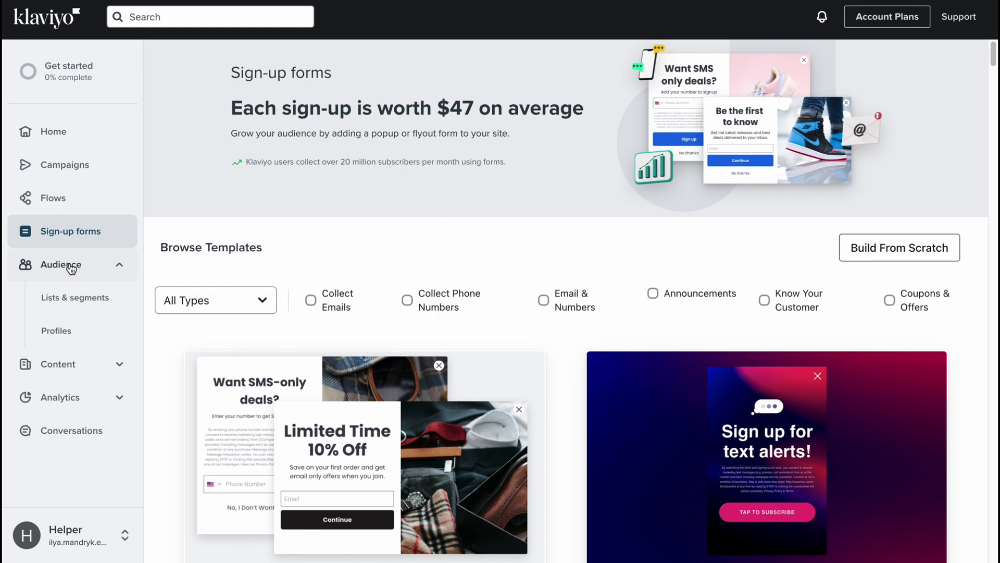
Step: View Profiles, then Lists & segments with its seven entries, and expand Content
{"action": "left_click", "coordinate": [60, 334]}
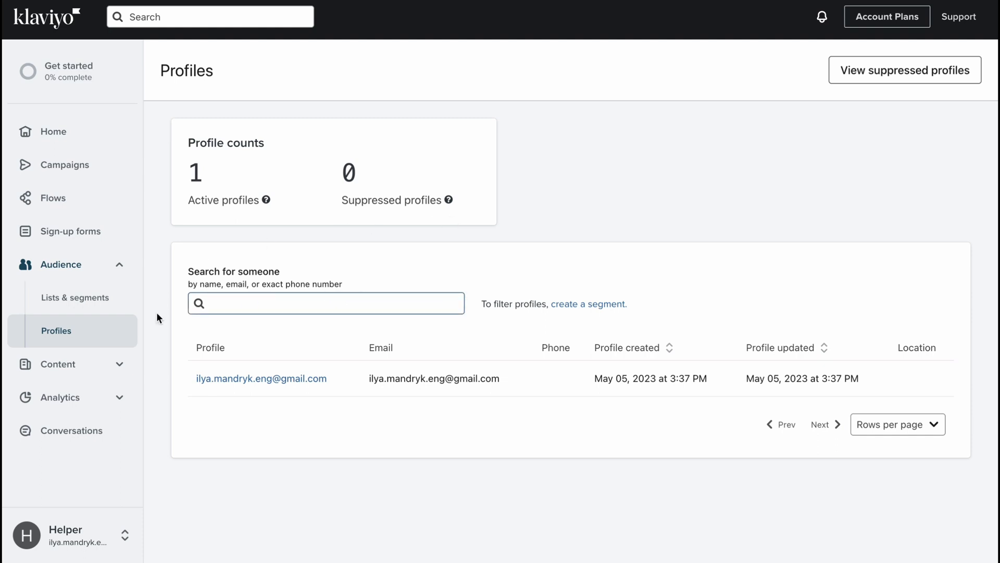
{"action": "left_click", "coordinate": [75, 297]}
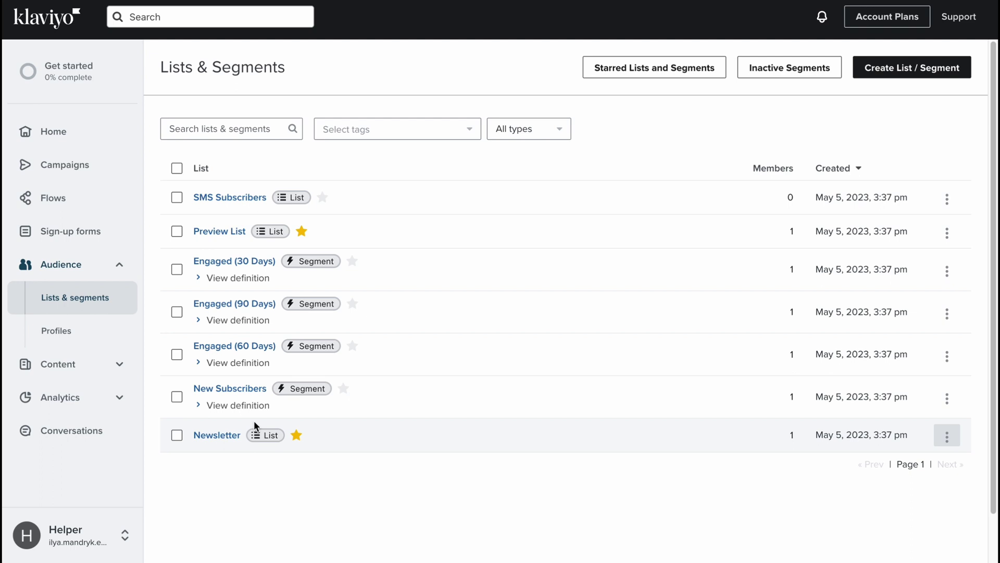
{"action": "left_click", "coordinate": [85, 370]}
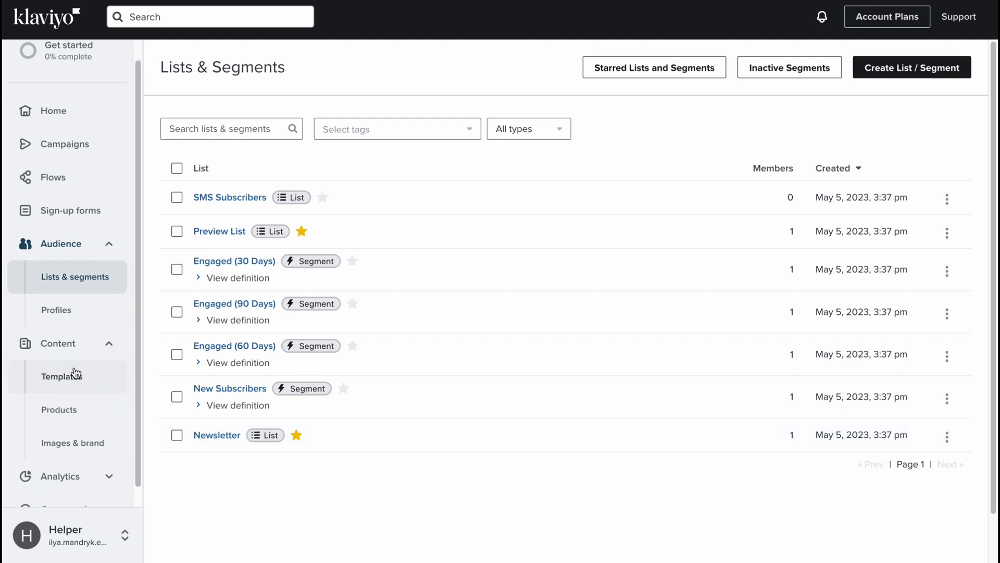
Step: Scroll the email Templates list of saved newsletters and expand the Analytics section
{"action": "left_click", "coordinate": [73, 375]}
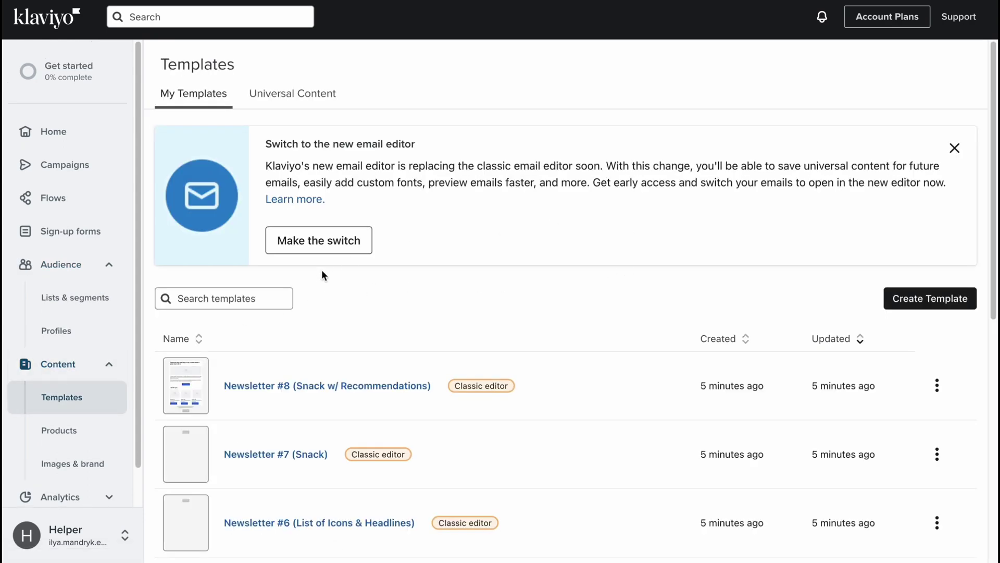
{"action": "scroll", "coordinate": [488, 324], "scroll_direction": "down", "scroll_amount": 3}
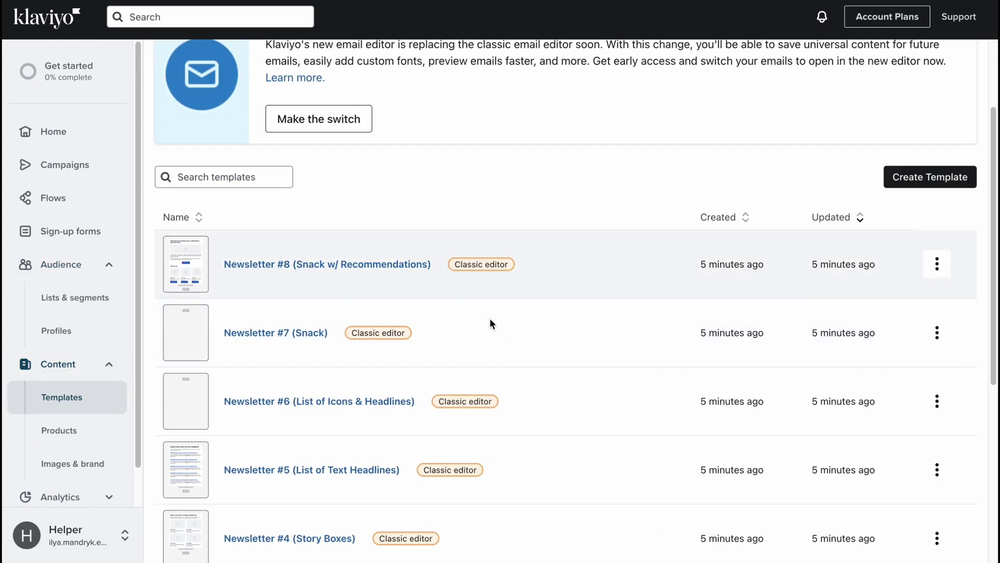
{"action": "scroll", "coordinate": [487, 323], "scroll_direction": "down", "scroll_amount": 1}
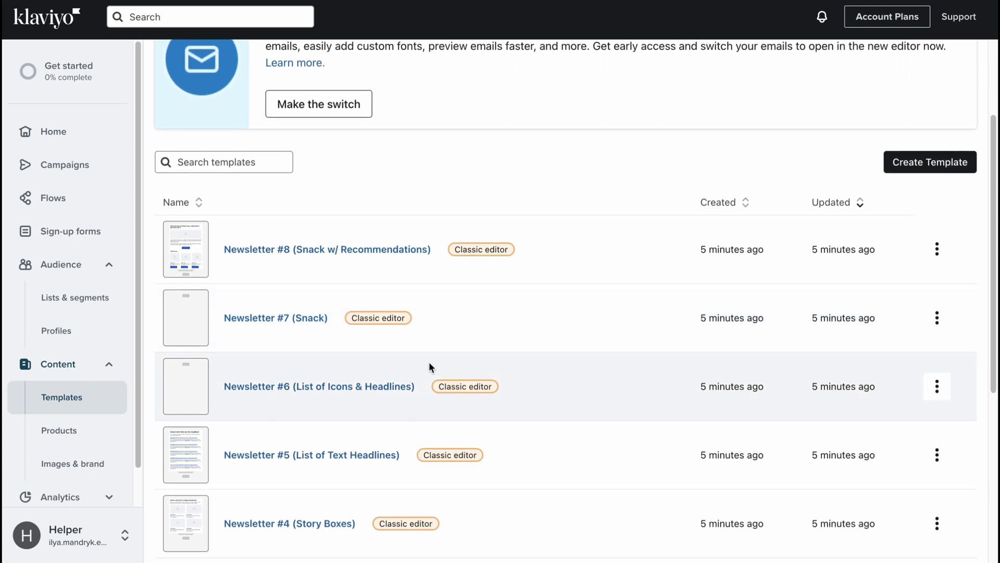
{"action": "scroll", "coordinate": [416, 365], "scroll_direction": "down", "scroll_amount": 1}
{"action": "scroll", "coordinate": [79, 443], "scroll_direction": "down", "scroll_amount": 1}
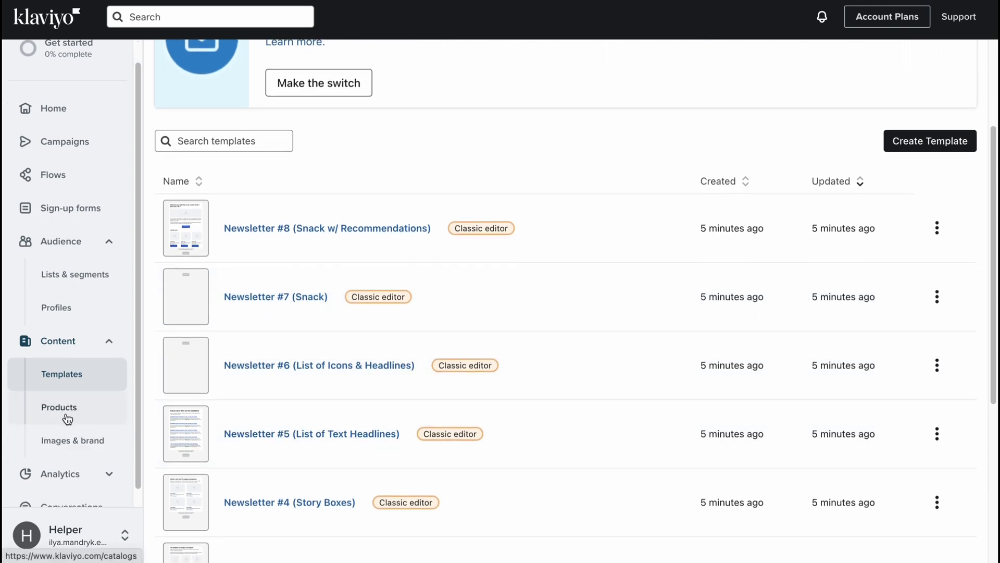
{"action": "scroll", "coordinate": [81, 444], "scroll_direction": "up", "scroll_amount": 1}
{"action": "scroll", "coordinate": [84, 458], "scroll_direction": "down", "scroll_amount": 1}
{"action": "left_click", "coordinate": [37, 471]}
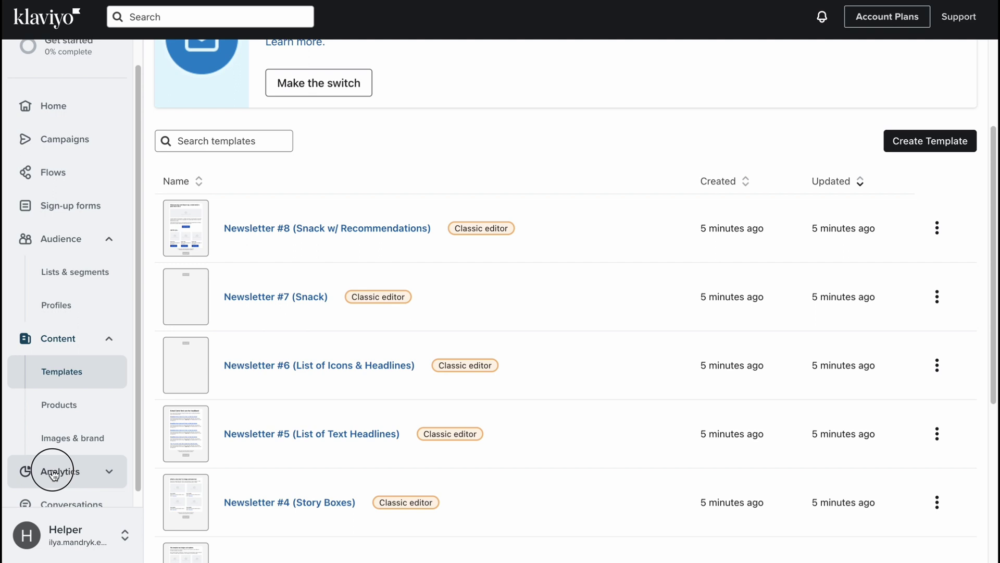
{"action": "scroll", "coordinate": [101, 420], "scroll_direction": "down", "scroll_amount": 5}
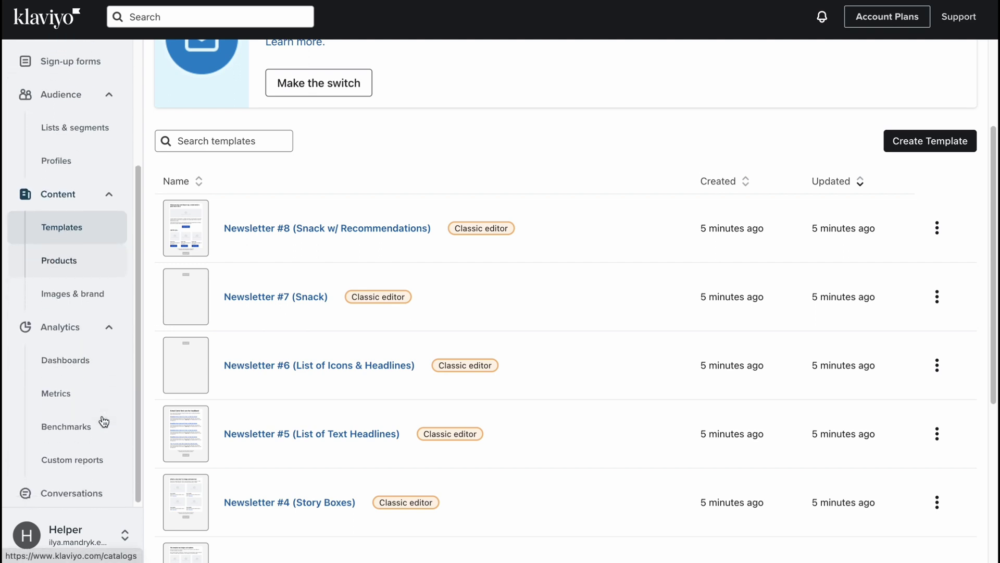
Step: Look over Analytics Dashboards and Metrics, then return to the empty Campaigns list
{"action": "left_click", "coordinate": [62, 365]}
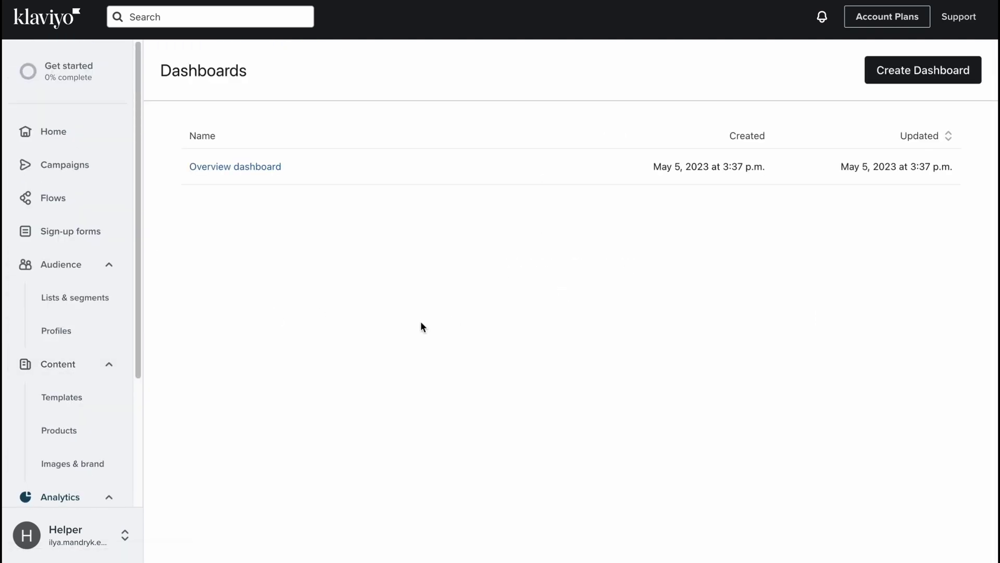
{"action": "scroll", "coordinate": [75, 416], "scroll_direction": "down", "scroll_amount": 2}
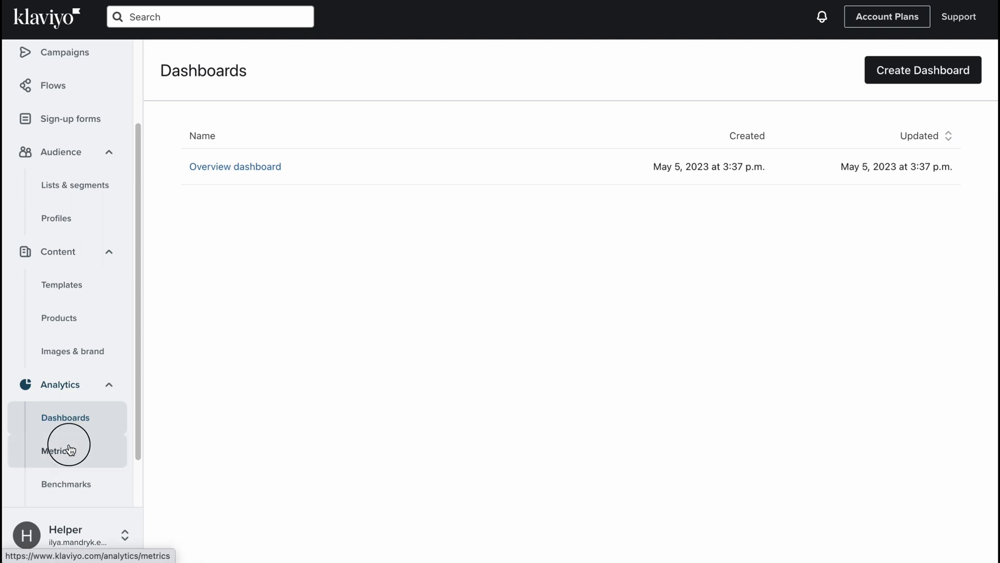
{"action": "left_click", "coordinate": [85, 444]}
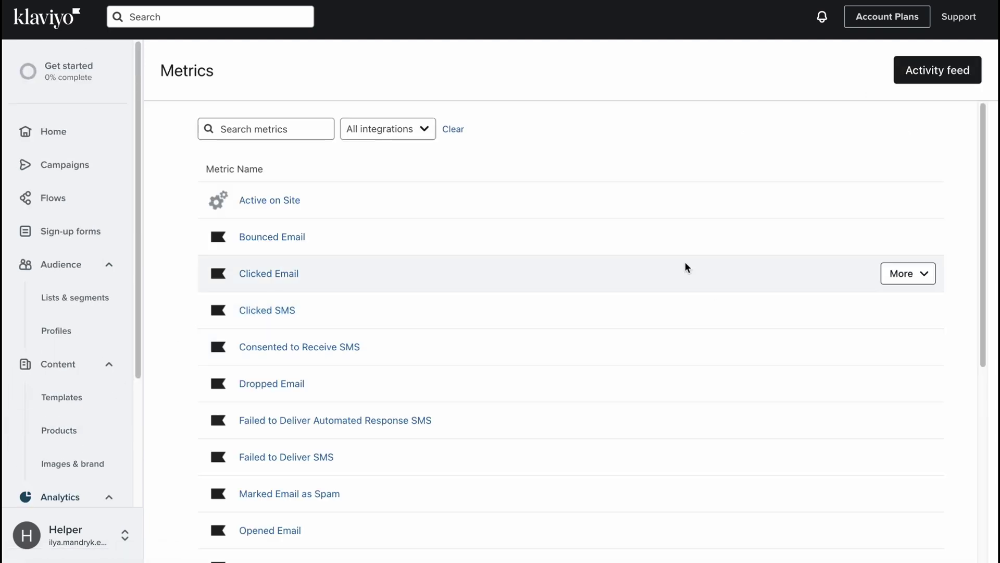
{"action": "left_click", "coordinate": [82, 173]}
{"action": "left_click", "coordinate": [84, 175]}
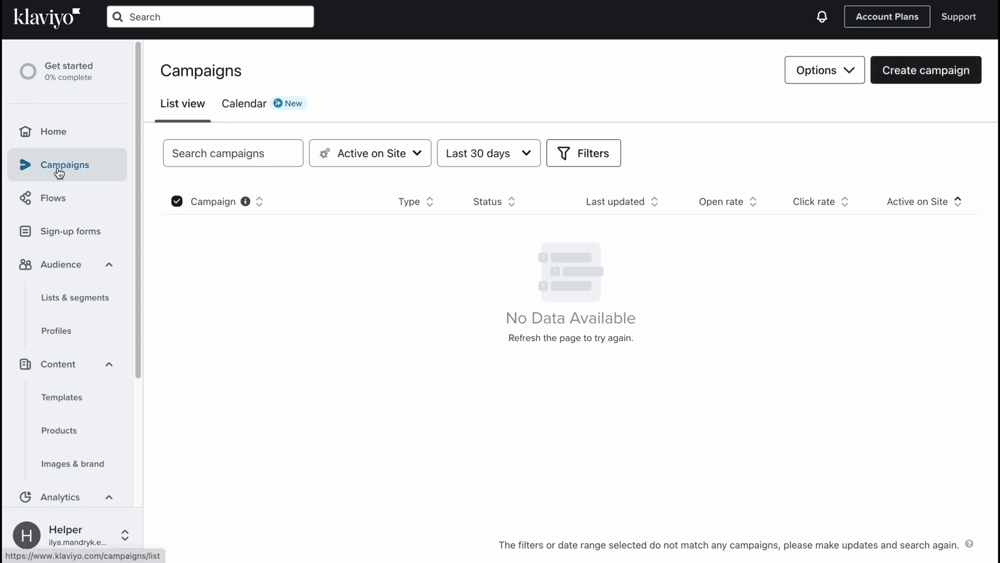
Step: Start an Email campaign named c1 dated May 05, 2023, leaving Tags empty
{"action": "left_click", "coordinate": [931, 76]}
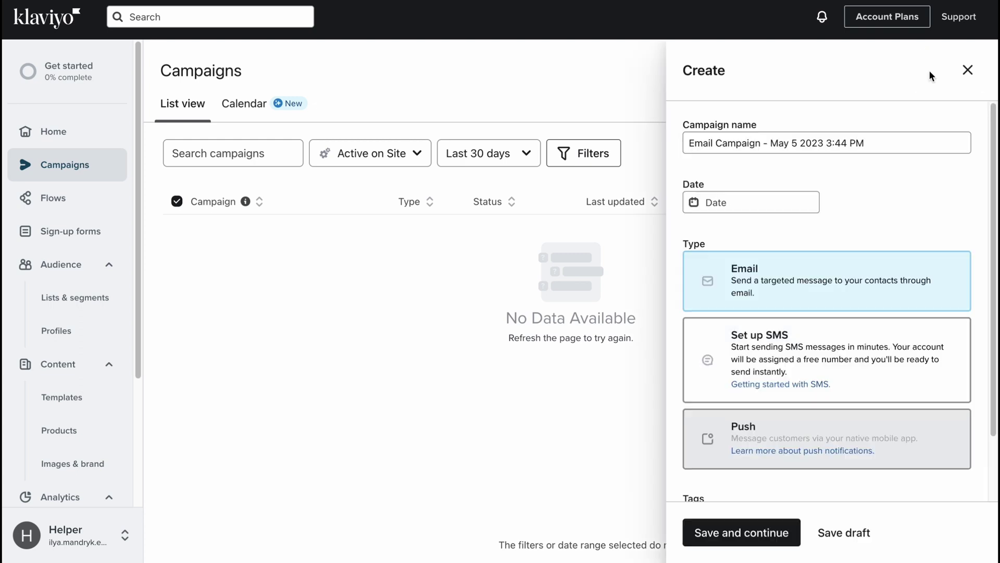
{"action": "left_click", "coordinate": [748, 136]}
{"action": "left_click_drag", "start_coordinate": [880, 138], "coordinate": [564, 127]}
{"action": "type", "text": "c1"}
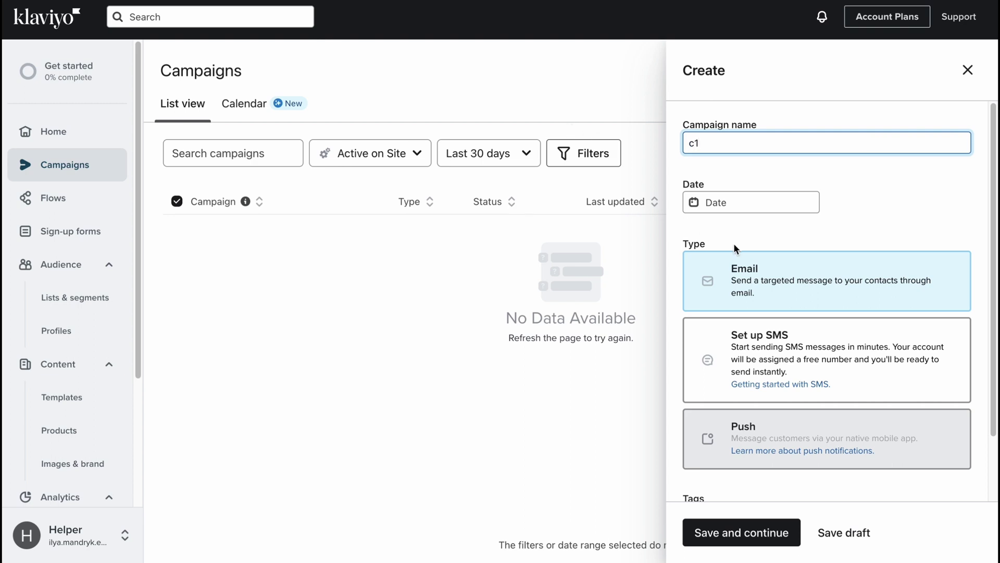
{"action": "left_click", "coordinate": [719, 202]}
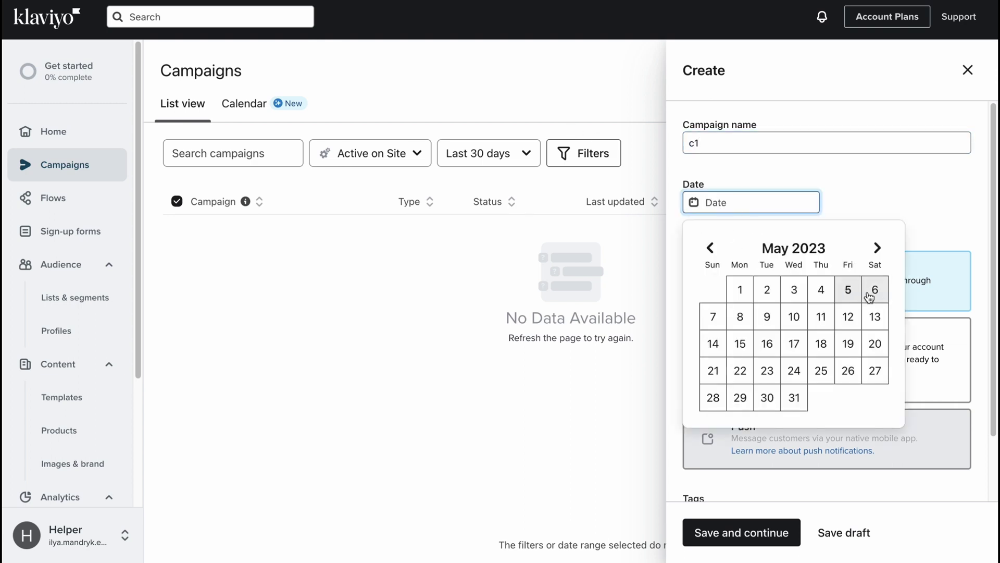
{"action": "left_click", "coordinate": [848, 290]}
{"action": "scroll", "coordinate": [859, 230], "scroll_direction": "down", "scroll_amount": 2}
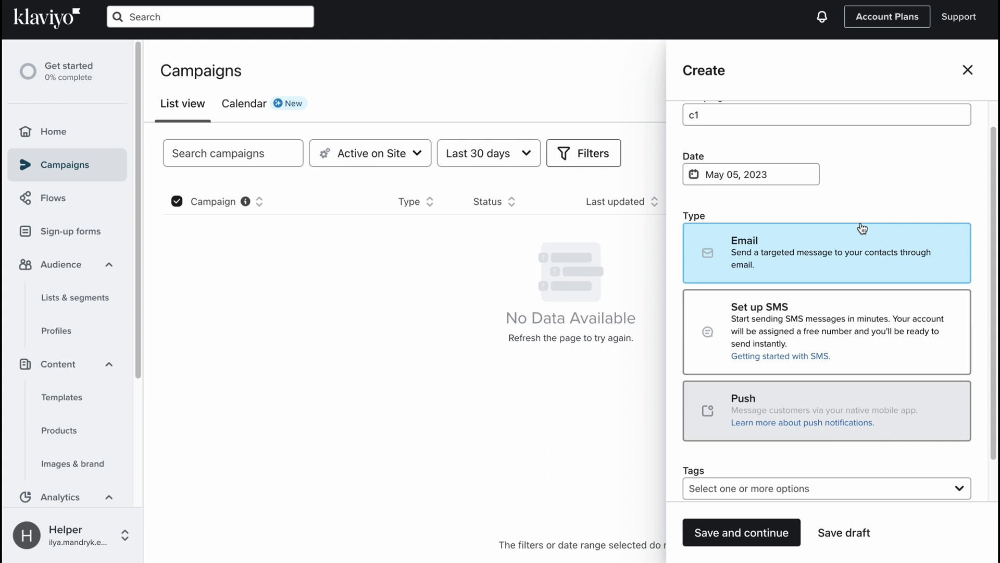
{"action": "scroll", "coordinate": [862, 229], "scroll_direction": "down", "scroll_amount": 2}
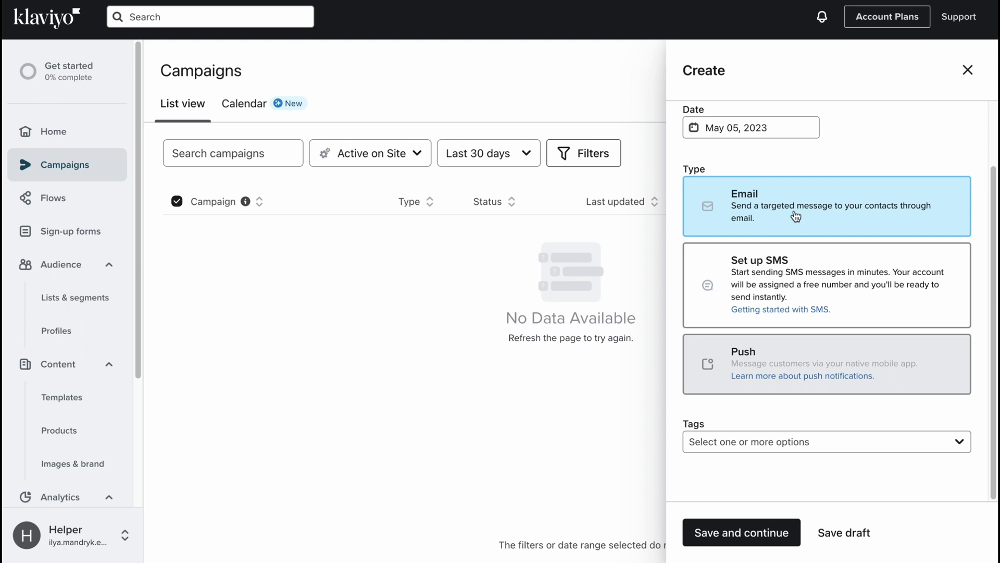
{"action": "left_click", "coordinate": [773, 447]}
{"action": "left_click", "coordinate": [750, 472]}
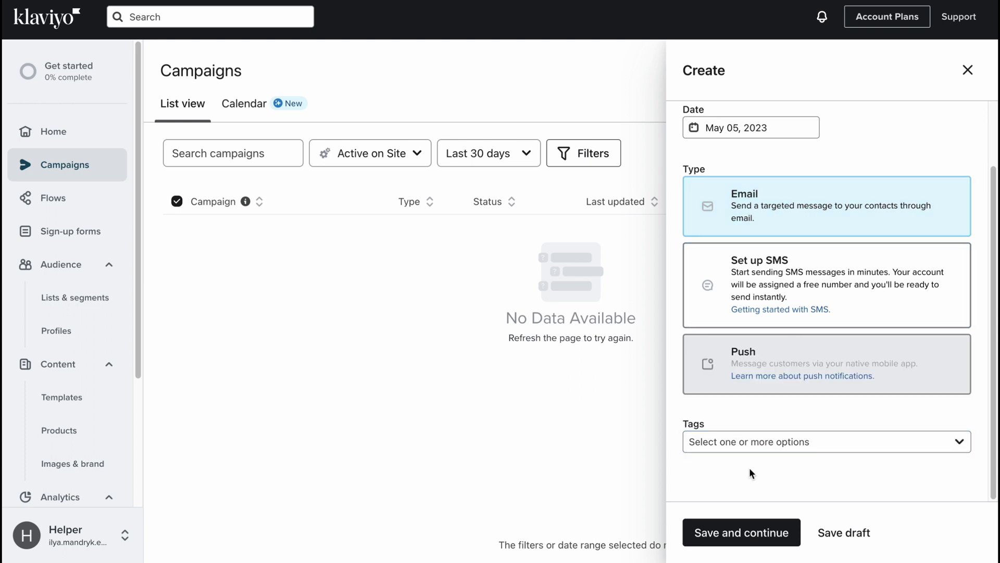
Step: Save campaign c1 and choose Engaged (30 Days) as its recipient list
{"action": "left_click", "coordinate": [749, 537]}
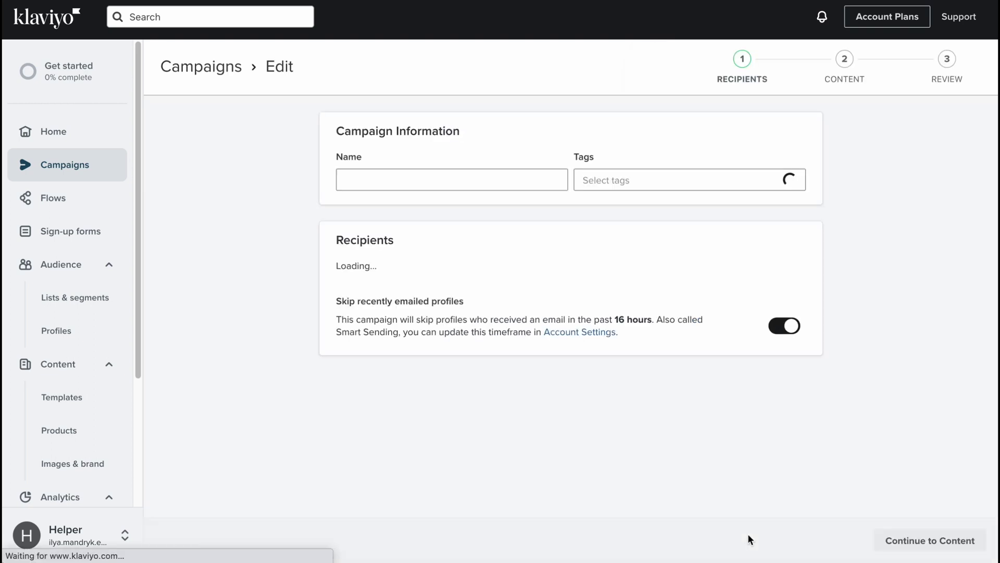
{"action": "scroll", "coordinate": [646, 375], "scroll_direction": "down", "scroll_amount": 1}
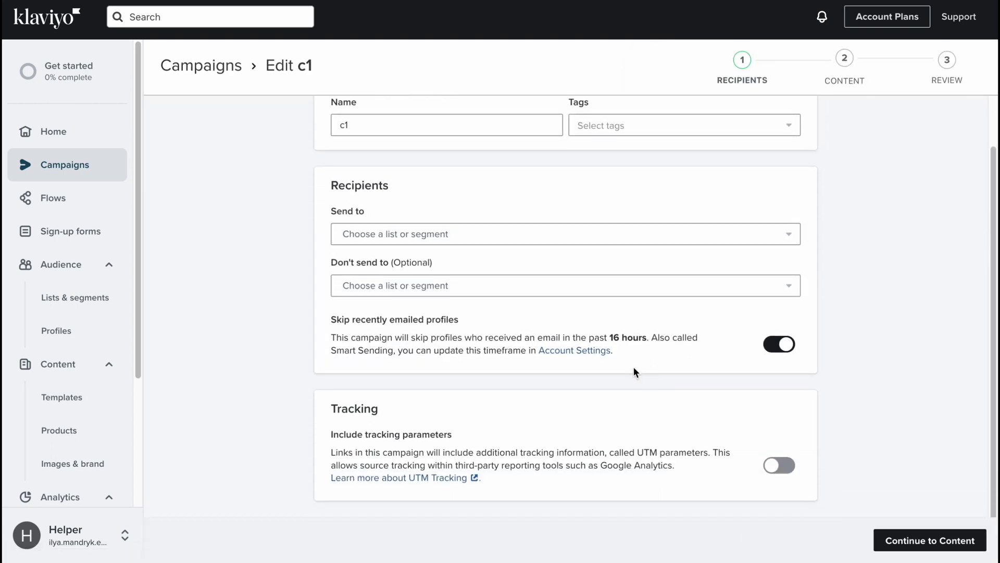
{"action": "scroll", "coordinate": [445, 284], "scroll_direction": "up", "scroll_amount": 1}
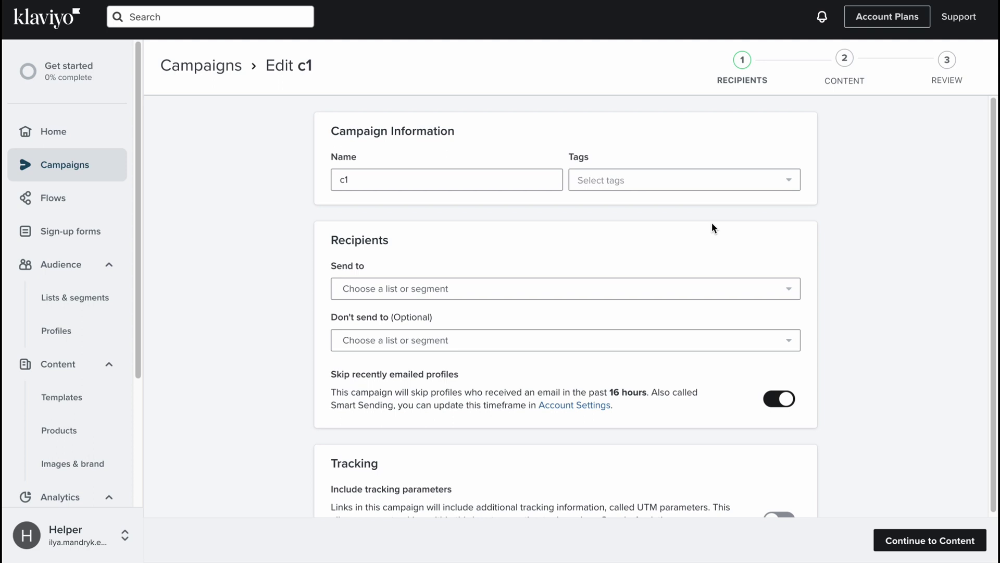
{"action": "left_click", "coordinate": [389, 287]}
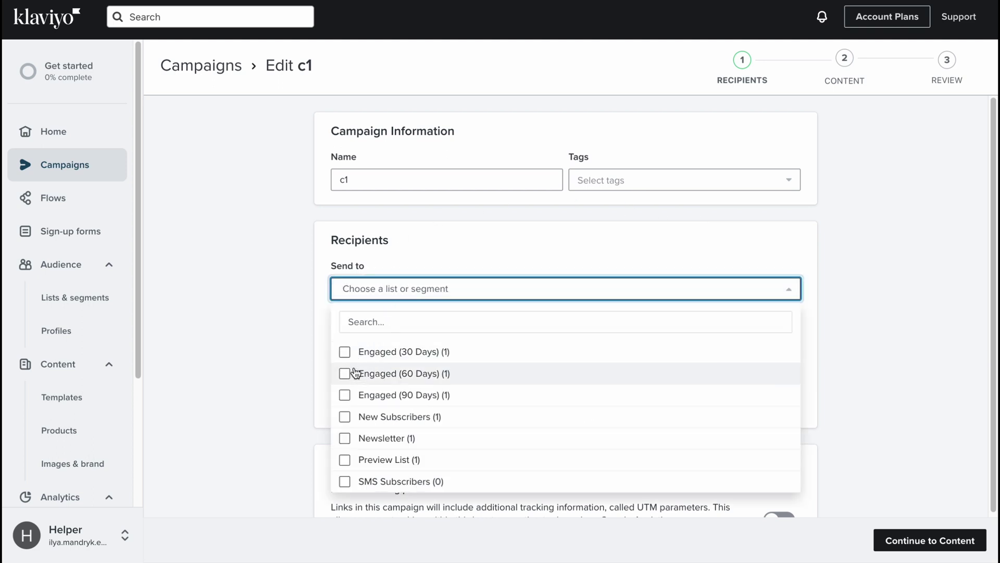
{"action": "left_click", "coordinate": [347, 290]}
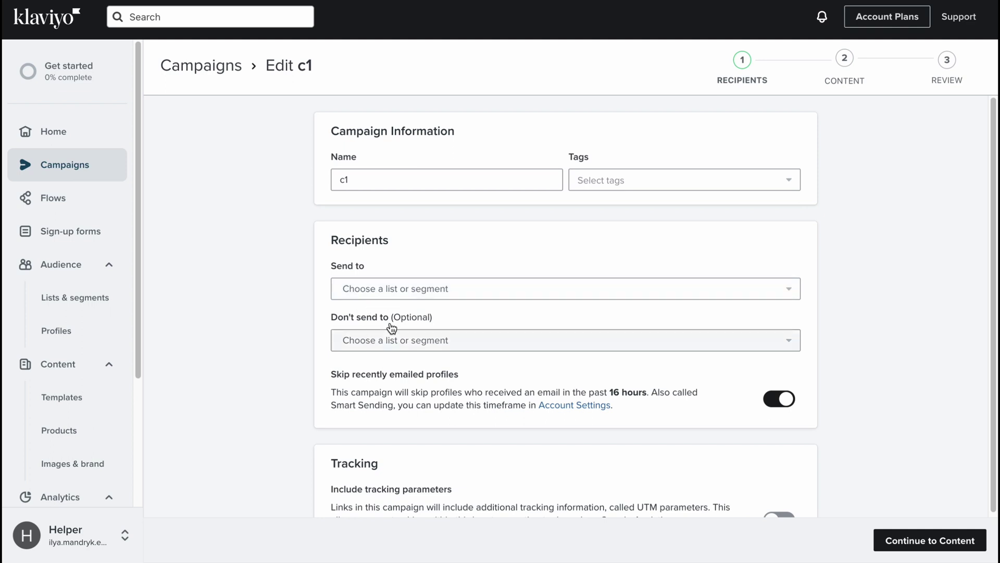
{"action": "left_click", "coordinate": [386, 288]}
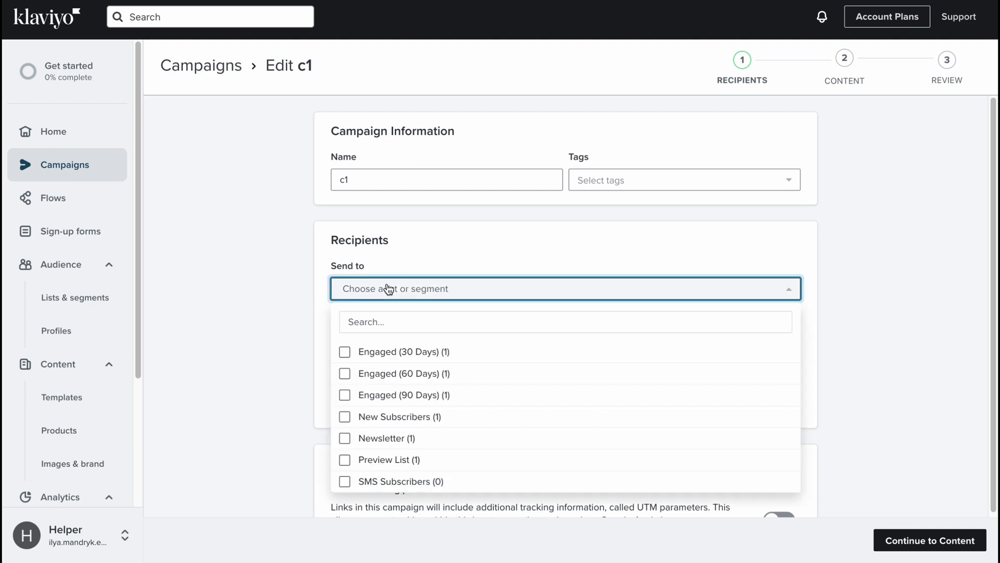
{"action": "left_click", "coordinate": [344, 353]}
{"action": "left_click", "coordinate": [317, 317]}
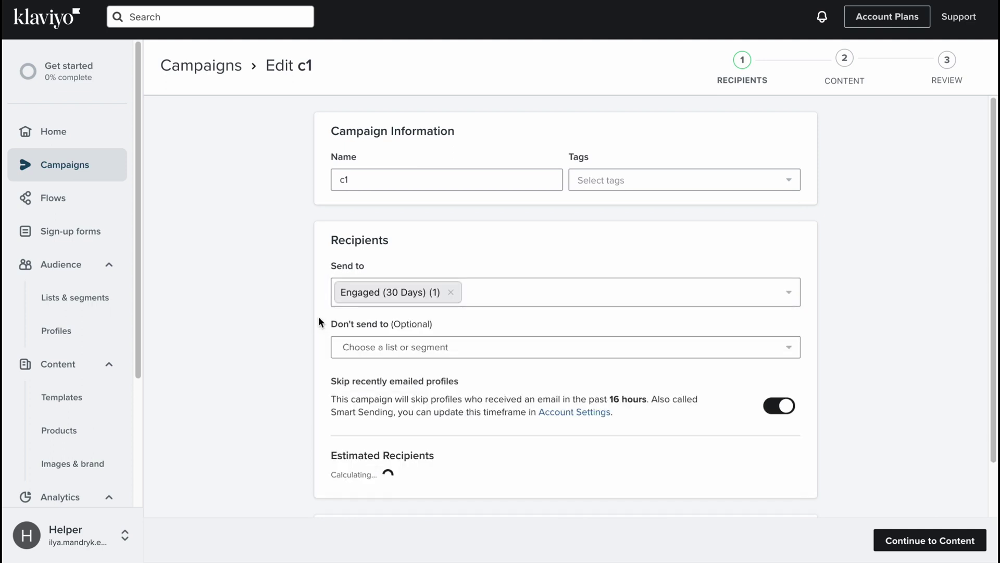
Step: Switch on Include tracking parameters to add UTM tags to campaign links
{"action": "scroll", "coordinate": [346, 361], "scroll_direction": "down", "scroll_amount": 1}
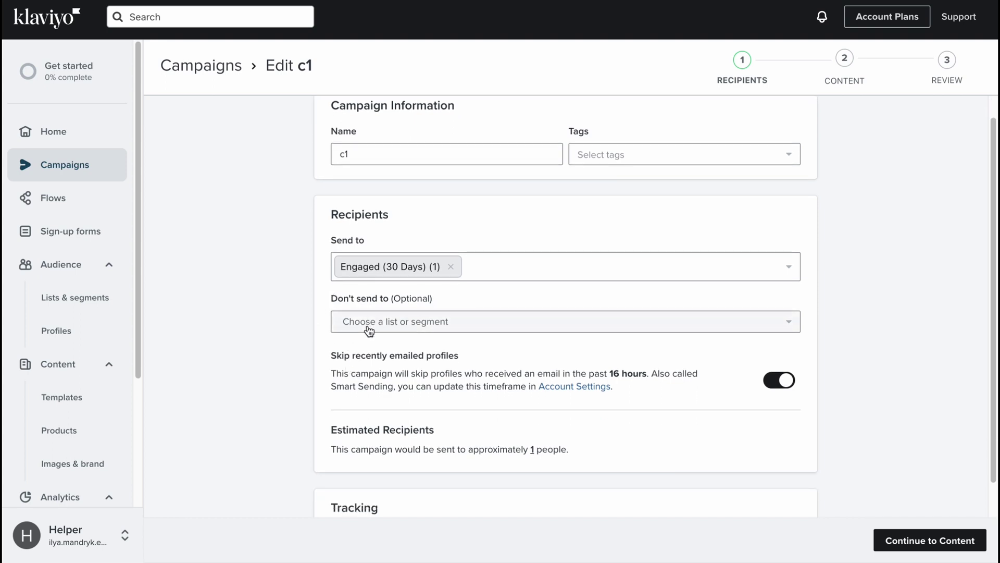
{"action": "scroll", "coordinate": [465, 334], "scroll_direction": "down", "scroll_amount": 3}
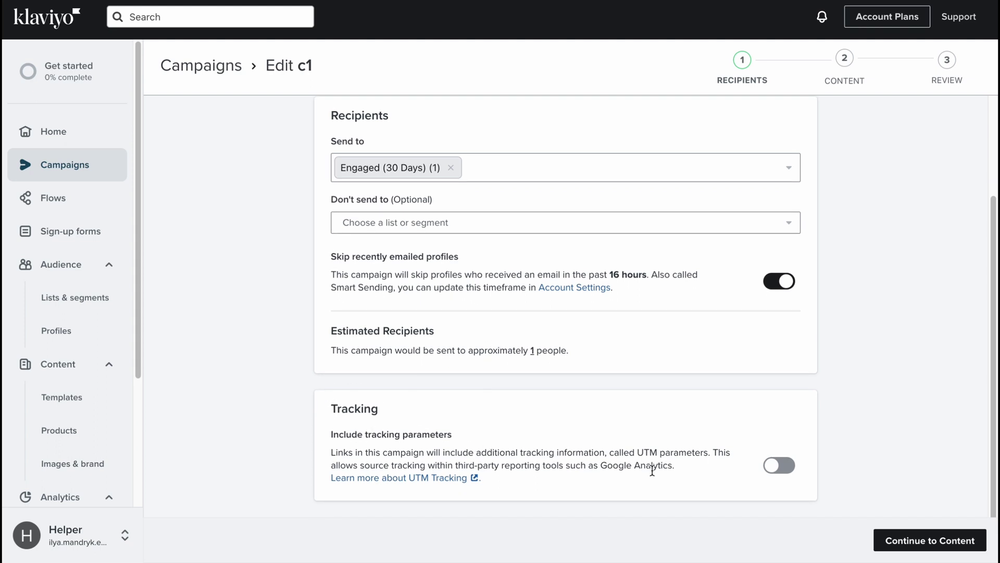
{"action": "left_click", "coordinate": [784, 464]}
{"action": "scroll", "coordinate": [757, 411], "scroll_direction": "down", "scroll_amount": 2}
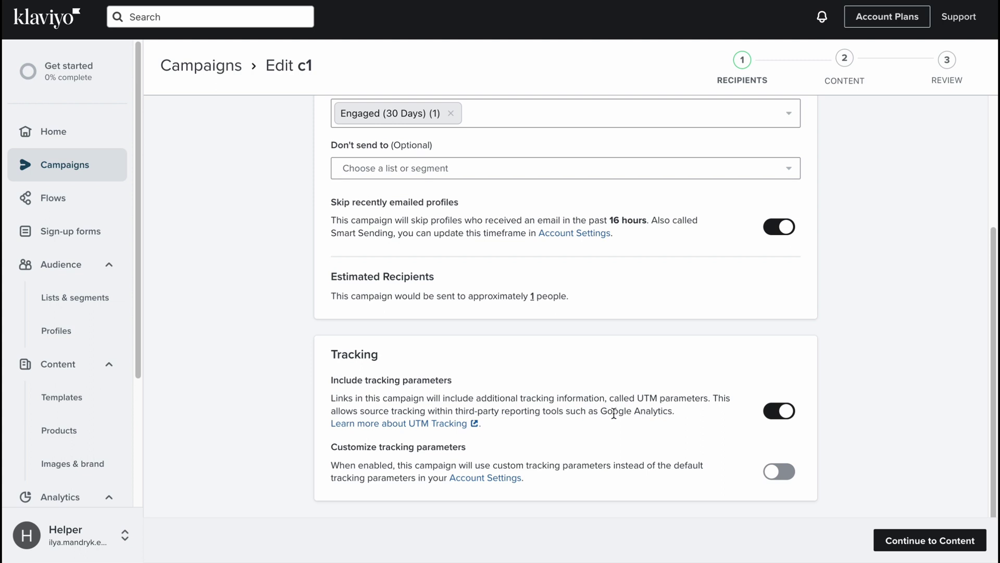
{"action": "left_click_drag", "start_coordinate": [322, 455], "coordinate": [467, 459]}
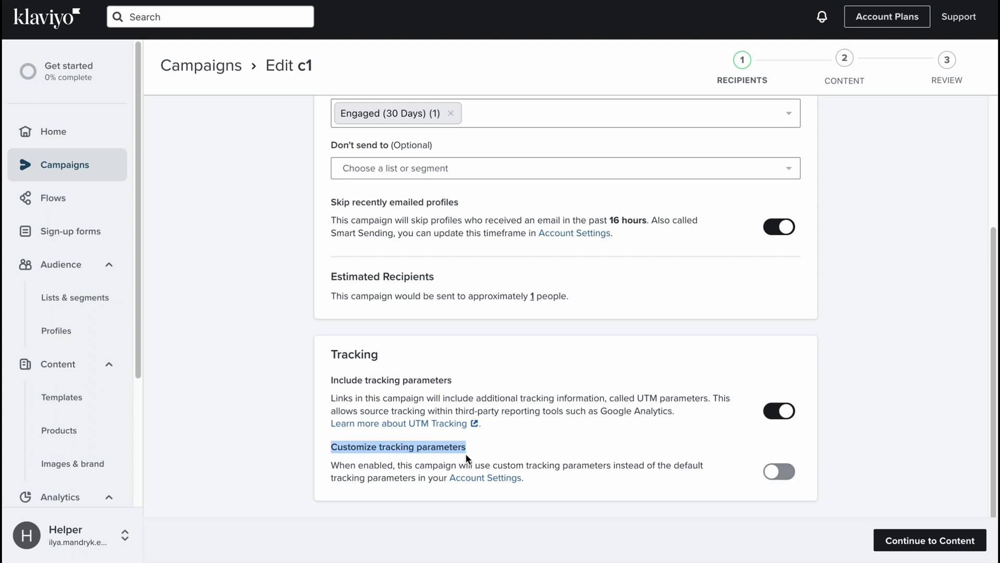
{"action": "left_click", "coordinate": [849, 417]}
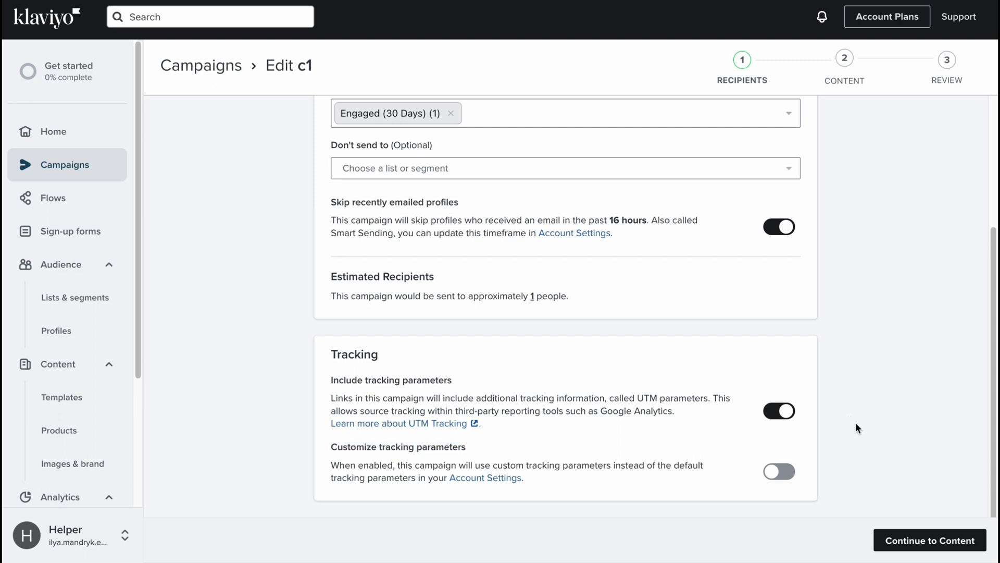
Step: On the Content step, enter subject line 'Welcome here' and preview text 'Thanks for sub'
{"action": "left_click", "coordinate": [912, 543]}
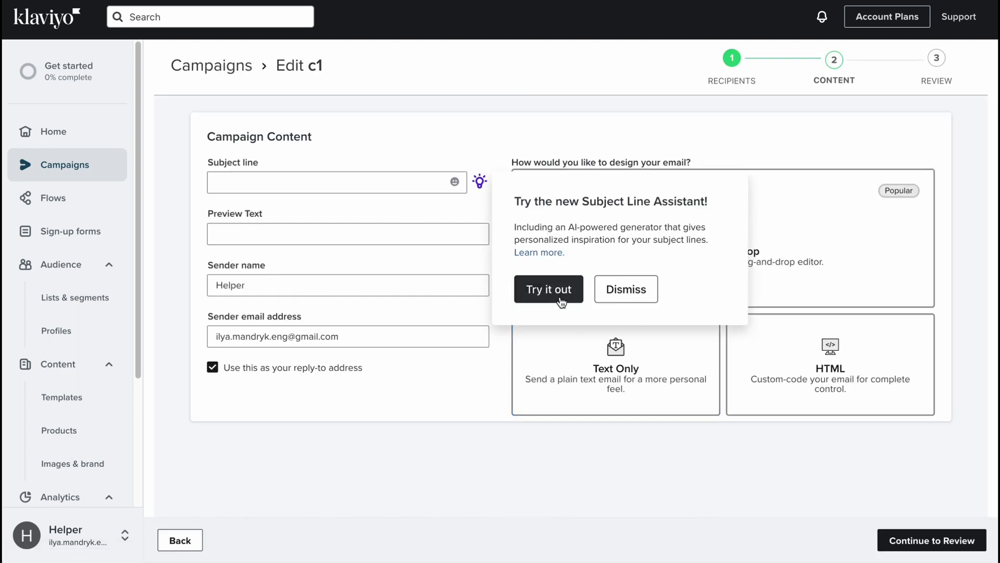
{"action": "left_click", "coordinate": [625, 290]}
{"action": "left_click", "coordinate": [305, 181]}
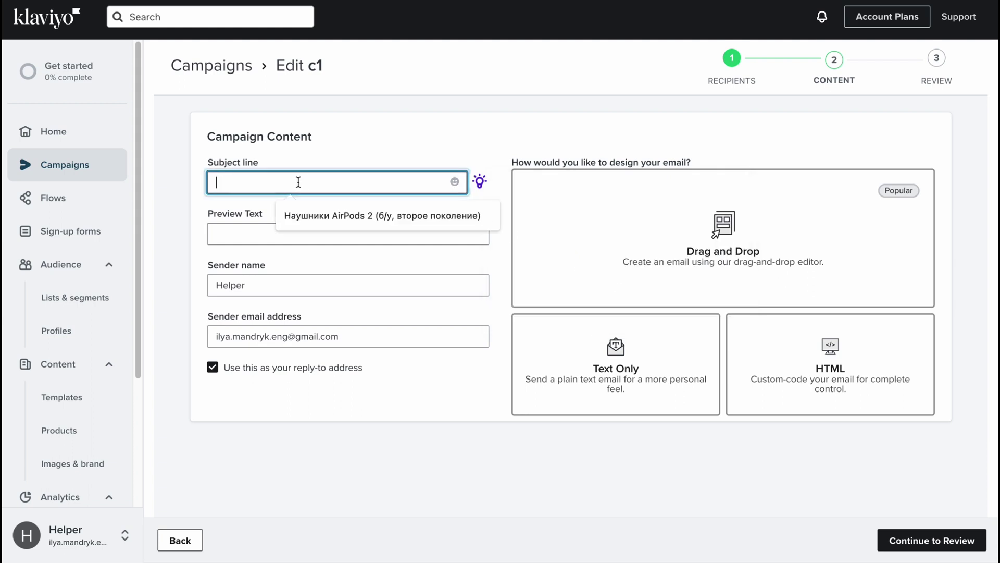
{"action": "left_click", "coordinate": [222, 208]}
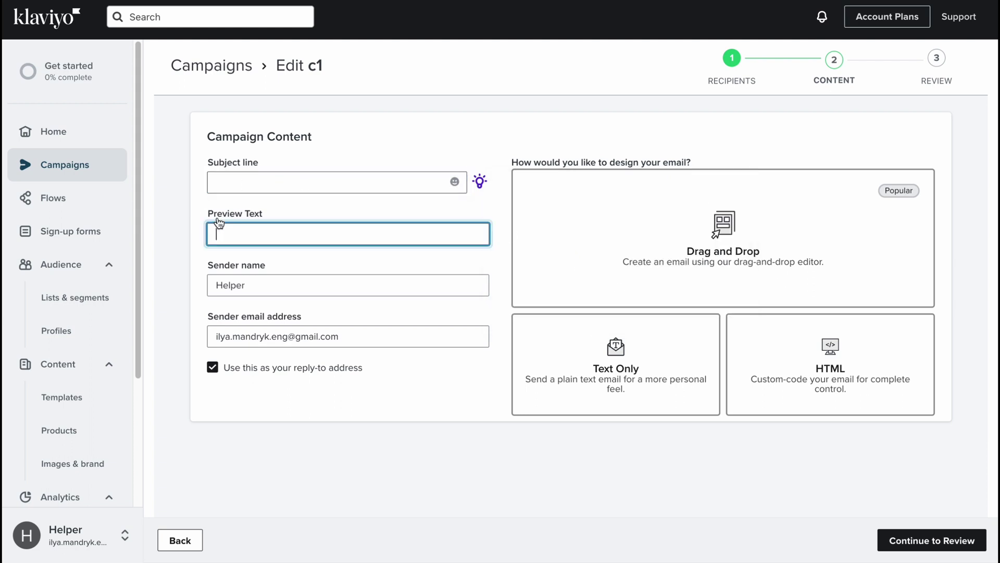
{"action": "left_click", "coordinate": [231, 186]}
{"action": "type", "text": "Welcome here"}
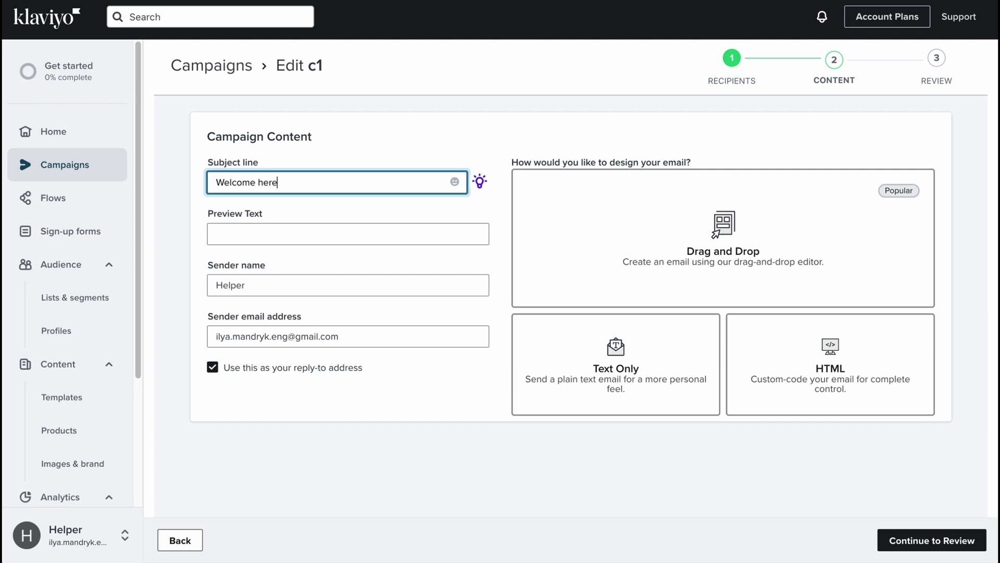
{"action": "left_click", "coordinate": [261, 240]}
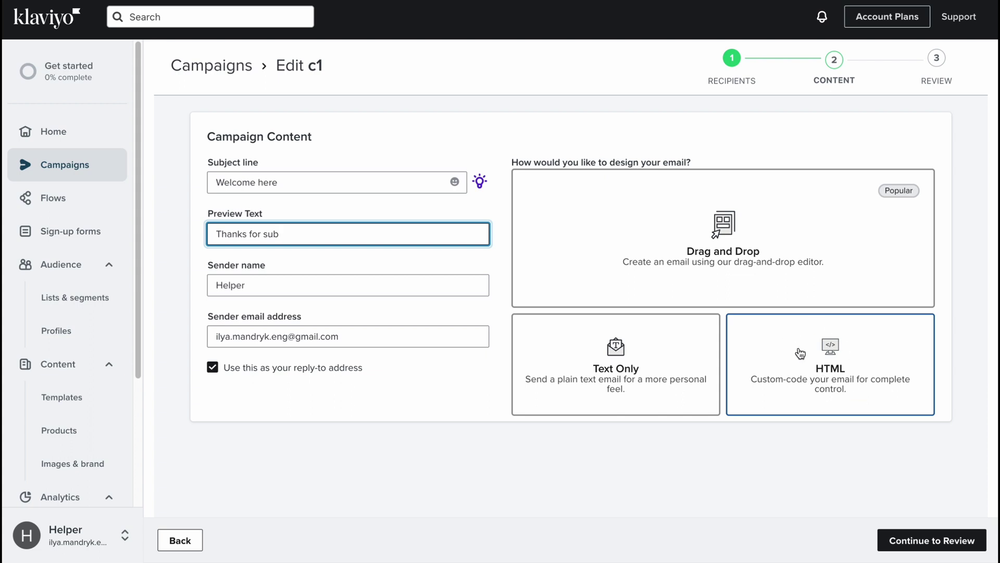
Step: Choose the Drag and Drop editor and browse the Themed template library
{"action": "left_click", "coordinate": [714, 249]}
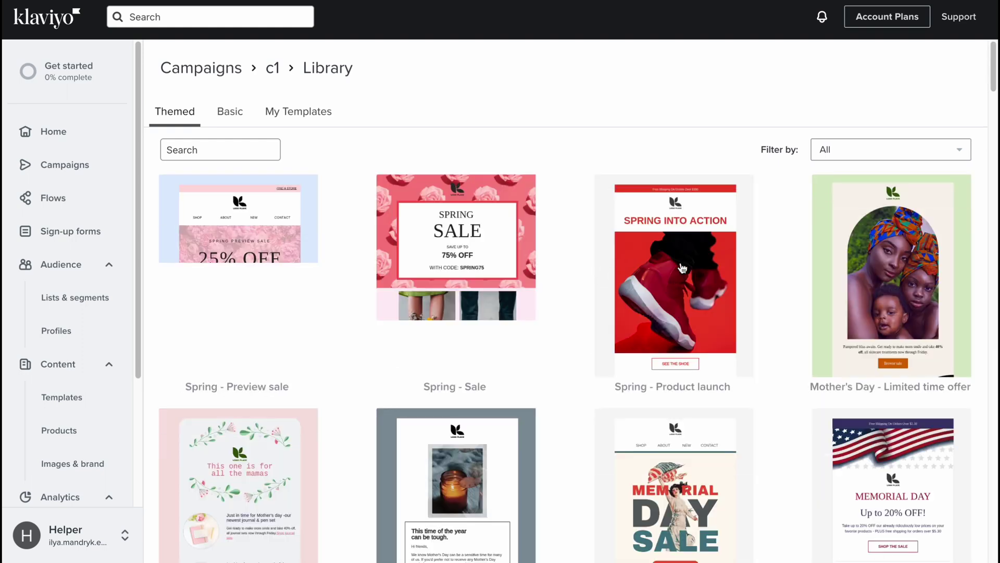
{"action": "scroll", "coordinate": [651, 260], "scroll_direction": "down", "scroll_amount": 5}
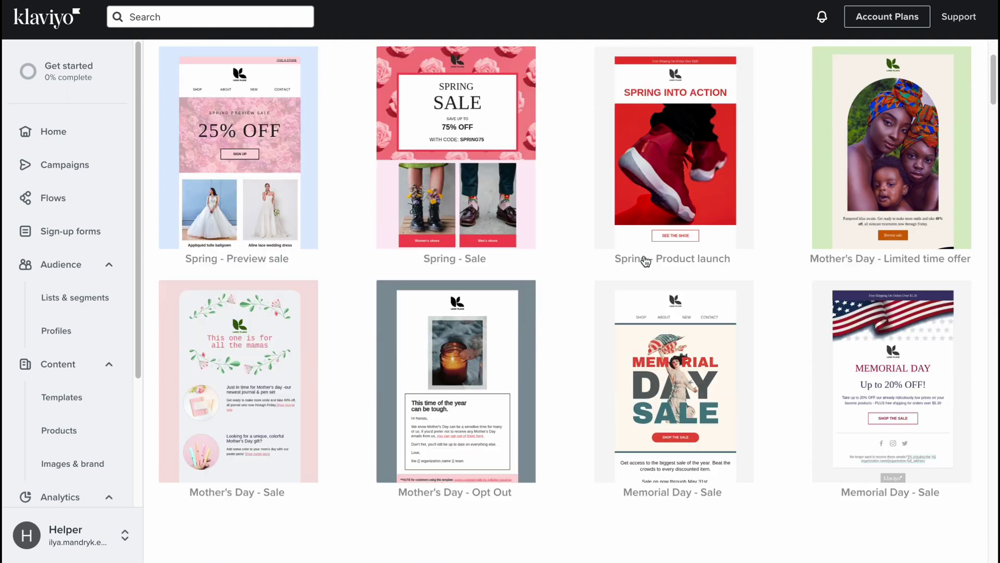
{"action": "scroll", "coordinate": [656, 276], "scroll_direction": "down", "scroll_amount": 14}
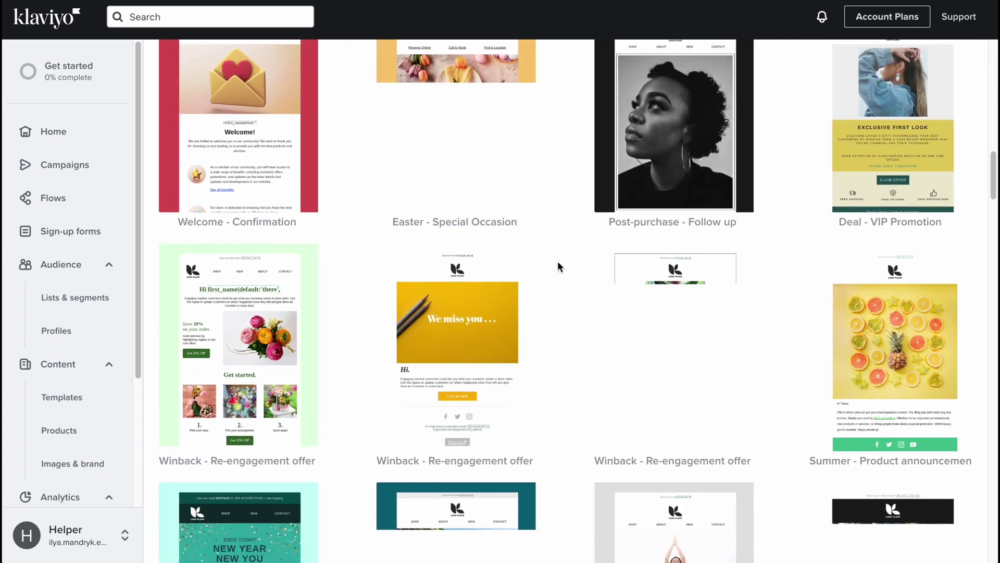
{"action": "scroll", "coordinate": [557, 263], "scroll_direction": "down", "scroll_amount": 3}
{"action": "scroll", "coordinate": [557, 258], "scroll_direction": "up", "scroll_amount": 20}
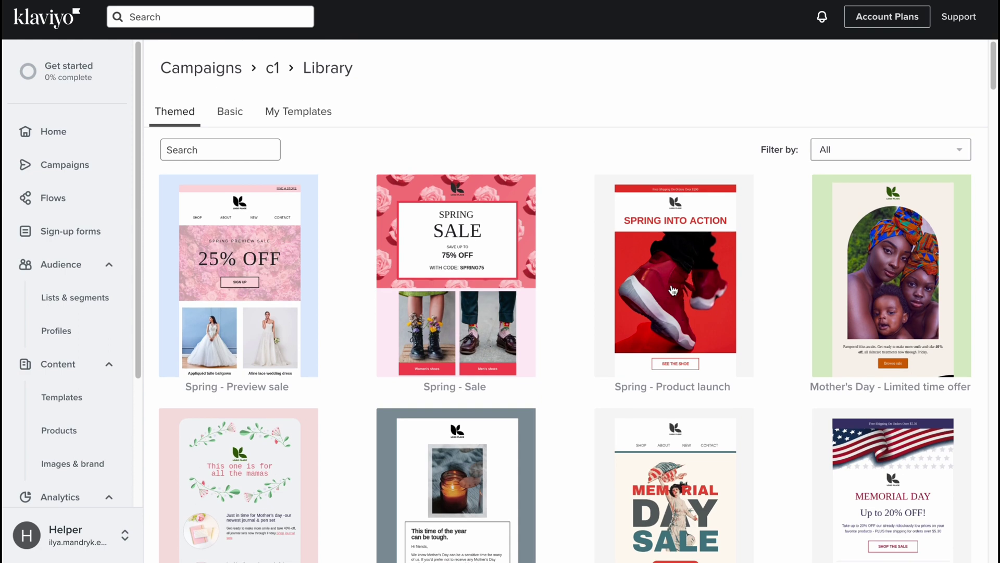
Step: Preview the Spring - Product launch red-shoe template, scrolling through its content
{"action": "left_click", "coordinate": [673, 290]}
{"action": "scroll", "coordinate": [562, 301], "scroll_direction": "down", "scroll_amount": 5}
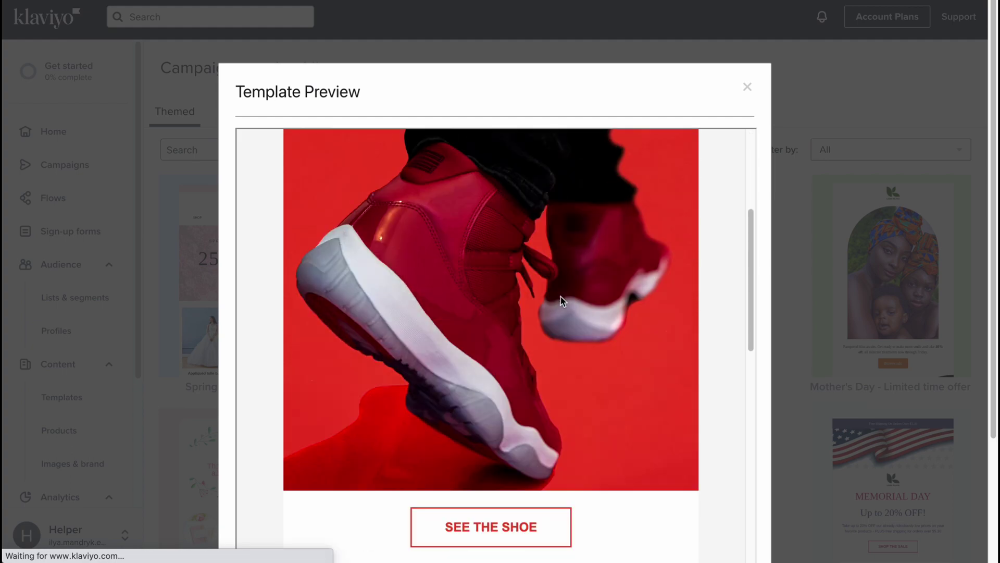
{"action": "scroll", "coordinate": [561, 300], "scroll_direction": "down", "scroll_amount": 15}
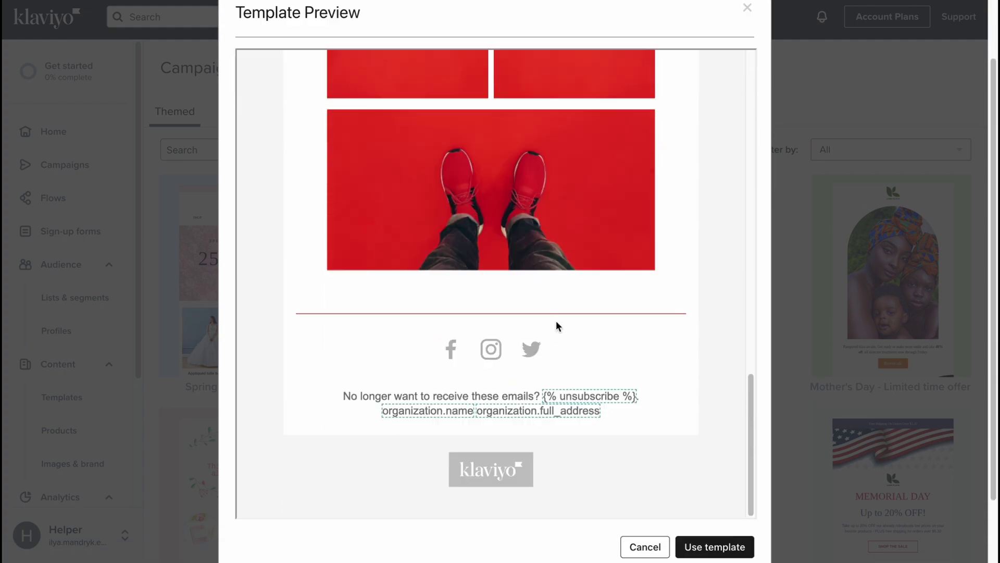
{"action": "scroll", "coordinate": [556, 327], "scroll_direction": "down", "scroll_amount": 3}
{"action": "scroll", "coordinate": [555, 323], "scroll_direction": "up", "scroll_amount": 5}
{"action": "scroll", "coordinate": [553, 320], "scroll_direction": "down", "scroll_amount": 5}
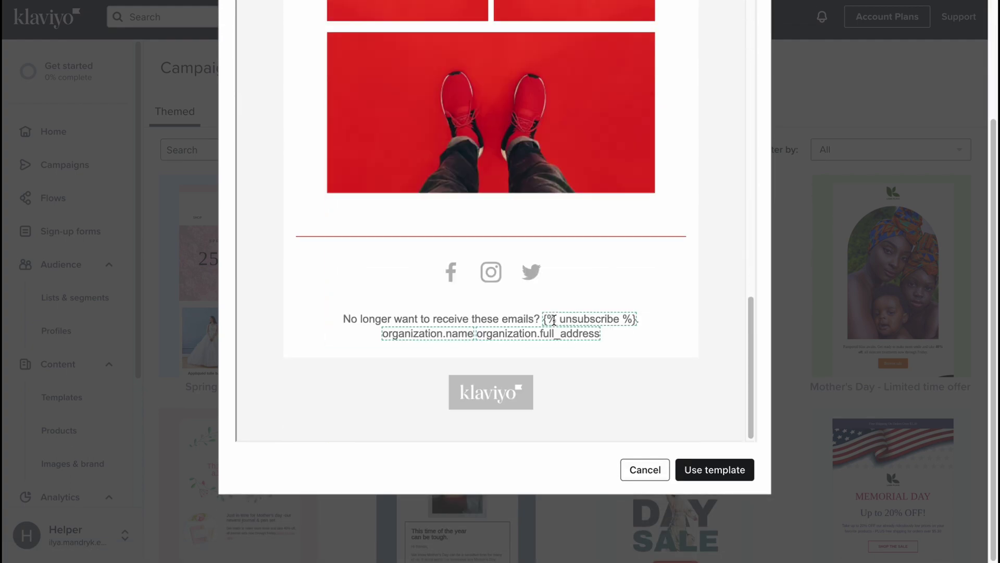
Step: Apply the Spring - Product launch template to c1 and browse the Universal saved blocks
{"action": "left_click", "coordinate": [726, 475]}
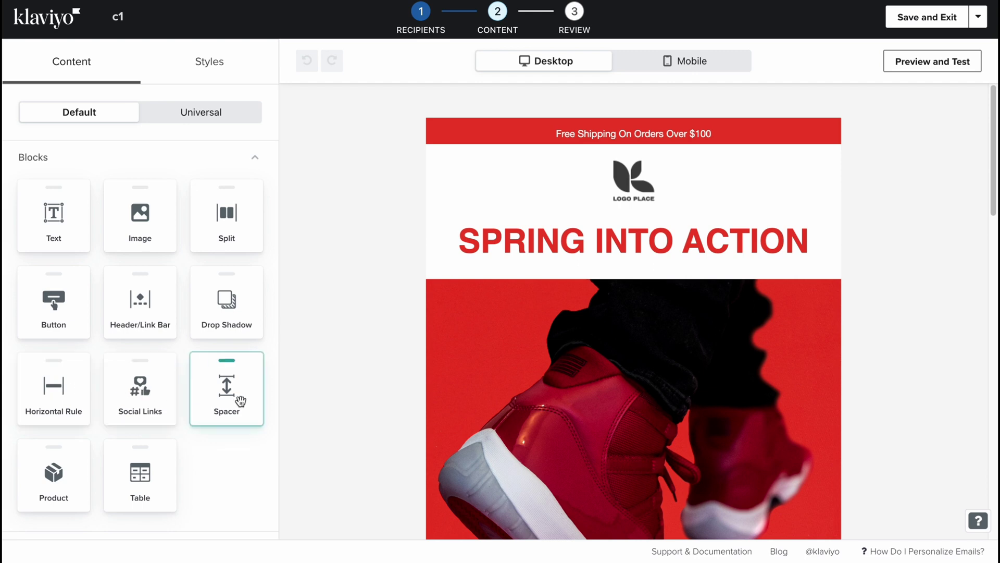
{"action": "scroll", "coordinate": [76, 477], "scroll_direction": "down", "scroll_amount": 1}
{"action": "scroll", "coordinate": [76, 477], "scroll_direction": "down", "scroll_amount": 2}
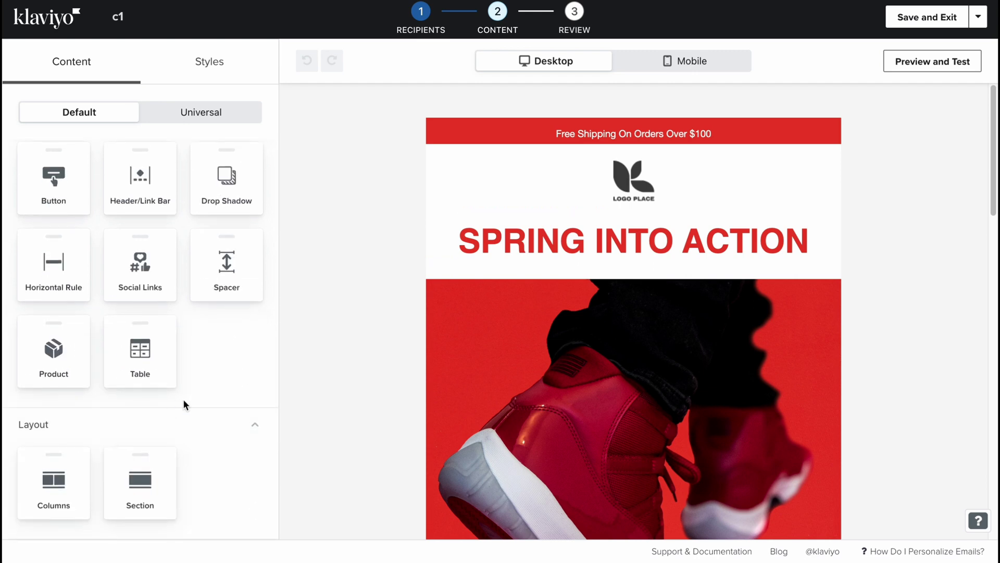
{"action": "left_click", "coordinate": [194, 113]}
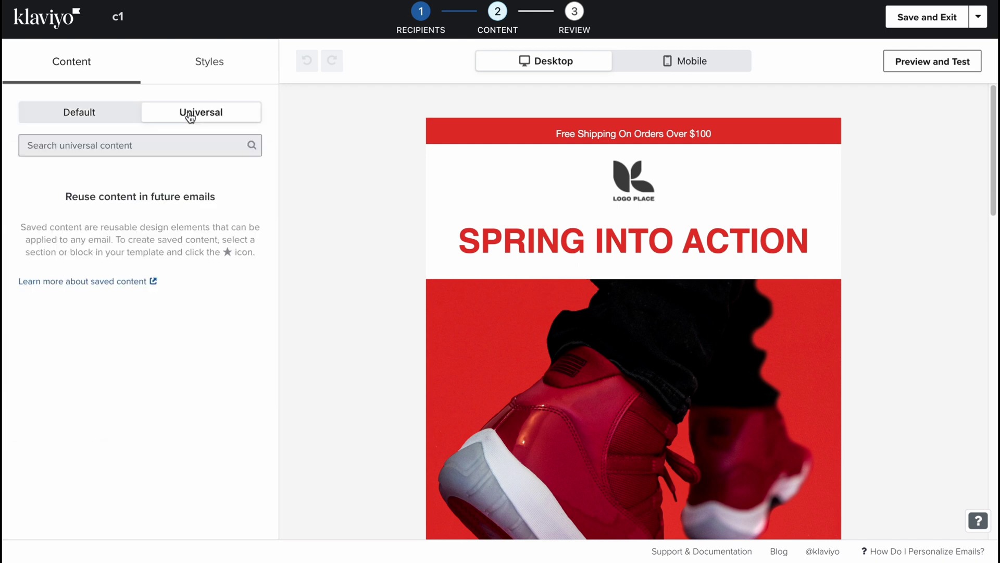
Step: Remove the logo image from the email and delete its empty block
{"action": "left_click", "coordinate": [82, 114]}
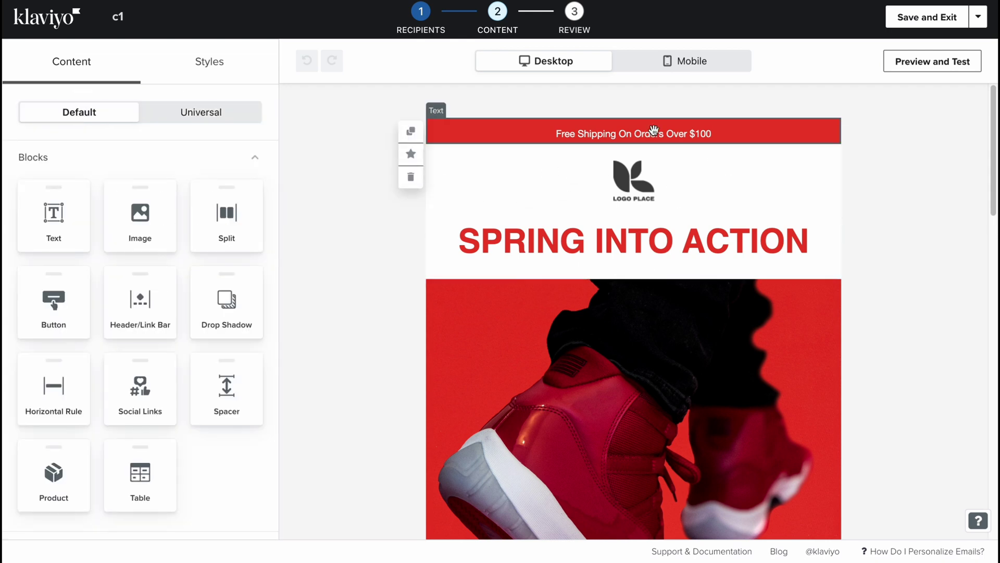
{"action": "left_click", "coordinate": [627, 186]}
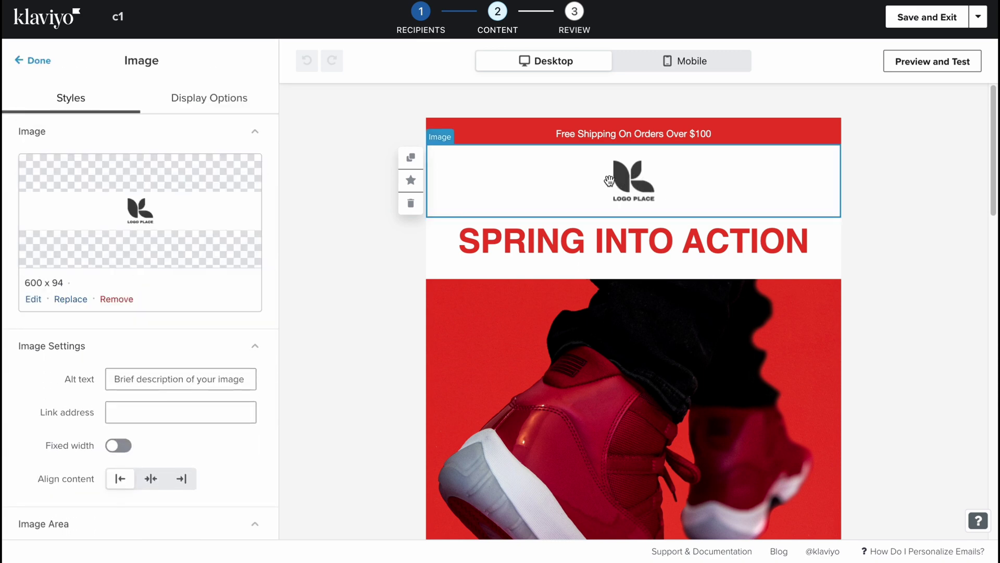
{"action": "left_click", "coordinate": [116, 299]}
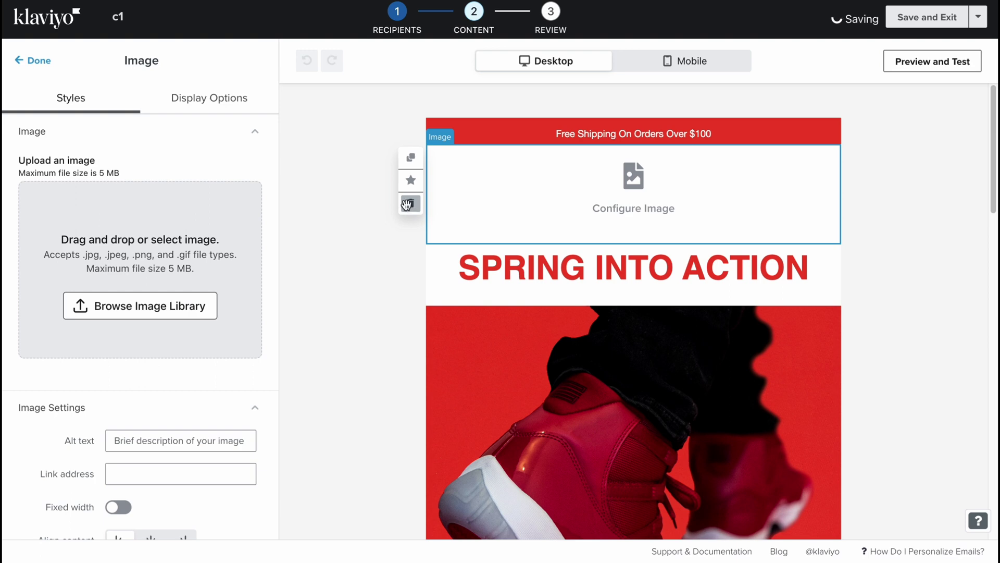
{"action": "left_click", "coordinate": [411, 206]}
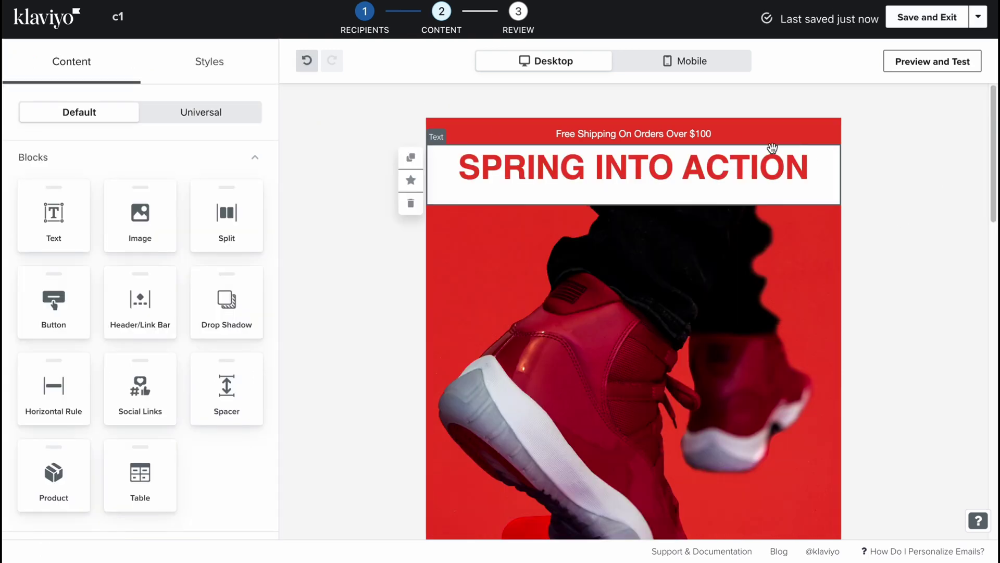
Step: Replace the SPRING INTO ACTION heading with 'Welcome to our store' in italic
{"action": "left_click_drag", "start_coordinate": [554, 174], "coordinate": [670, 174]}
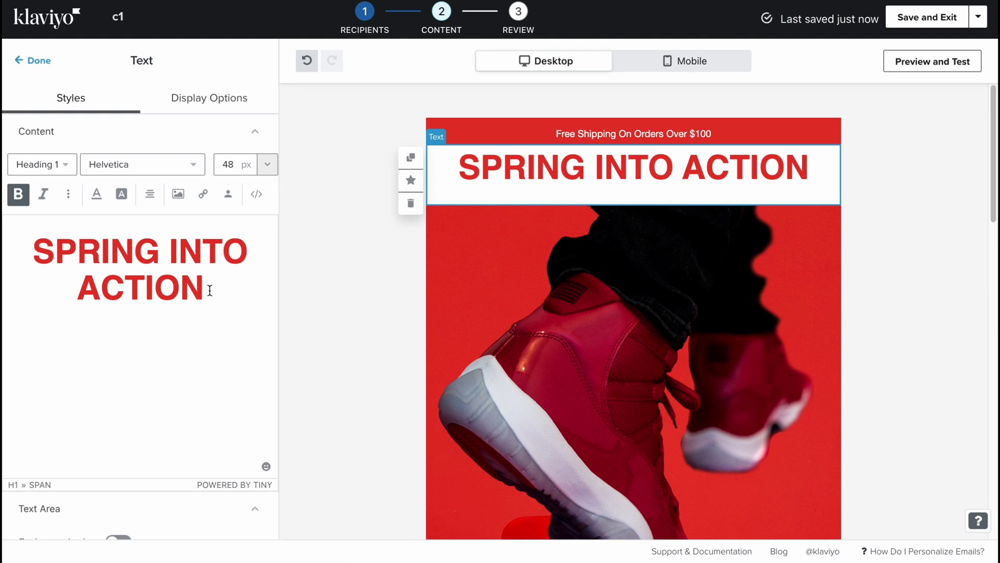
{"action": "left_click_drag", "start_coordinate": [207, 288], "coordinate": [23, 238]}
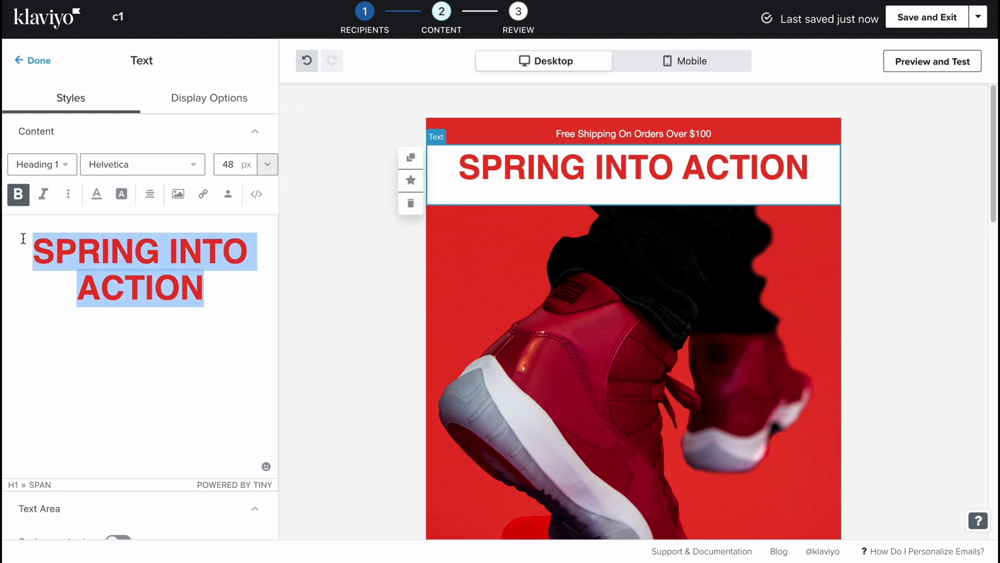
{"action": "type", "text": "Welcome "}
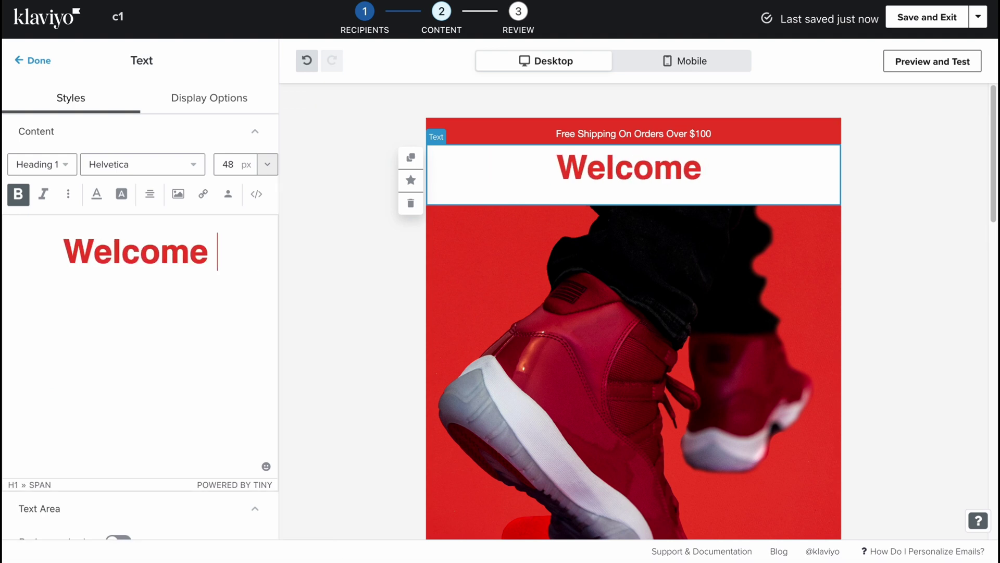
{"action": "type", "text": "to our s"}
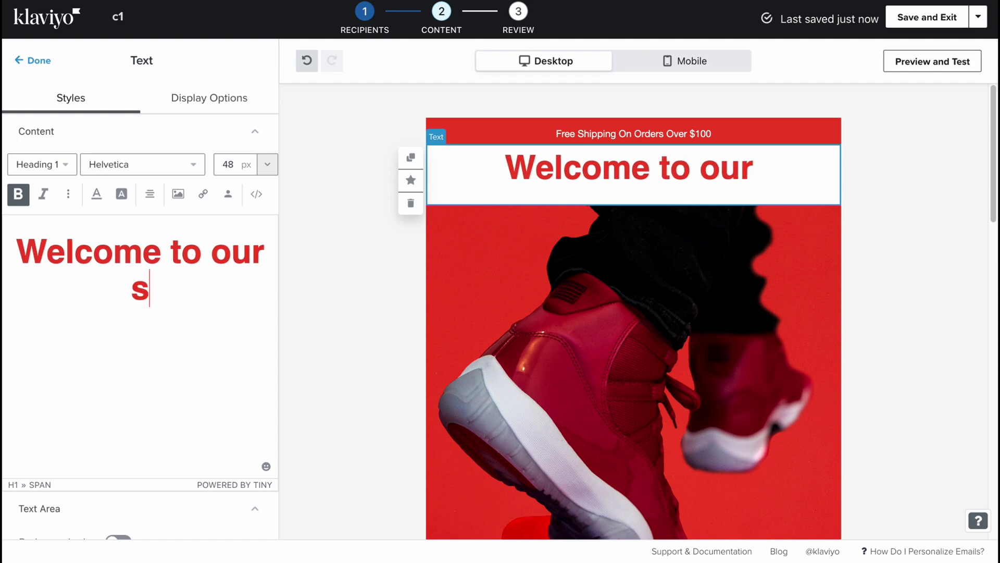
{"action": "type", "text": "tore"}
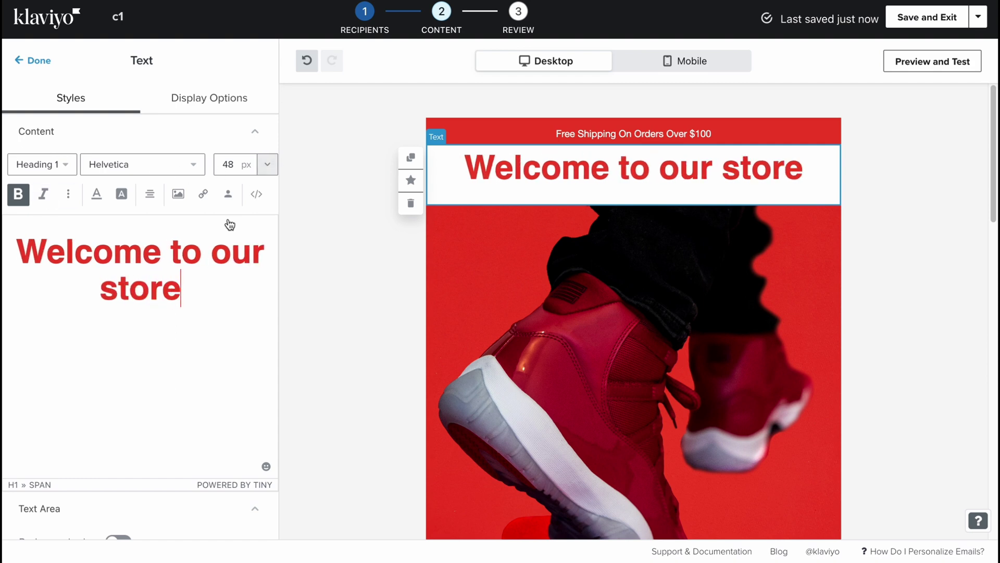
{"action": "left_click_drag", "start_coordinate": [207, 283], "coordinate": [5, 234]}
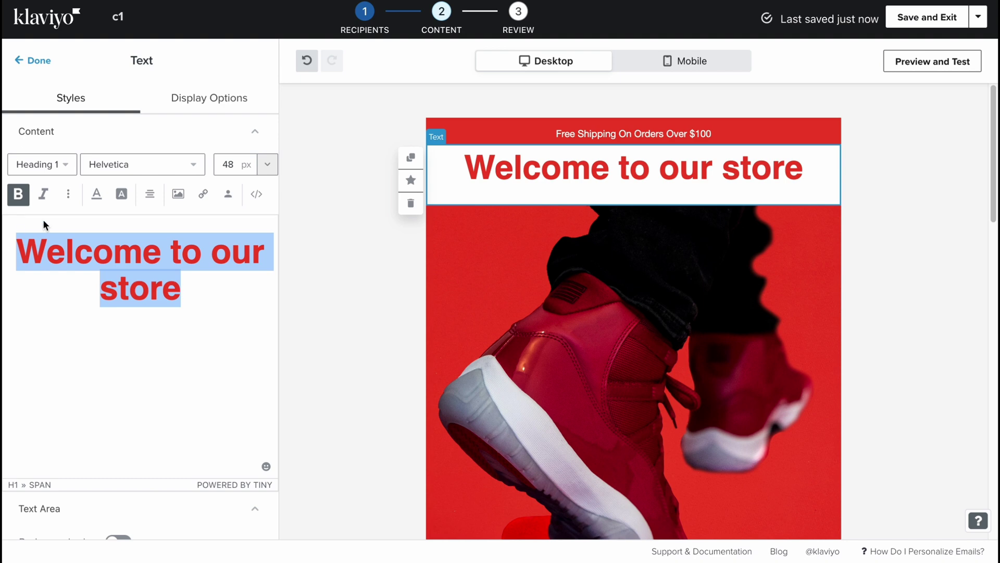
{"action": "left_click", "coordinate": [44, 193]}
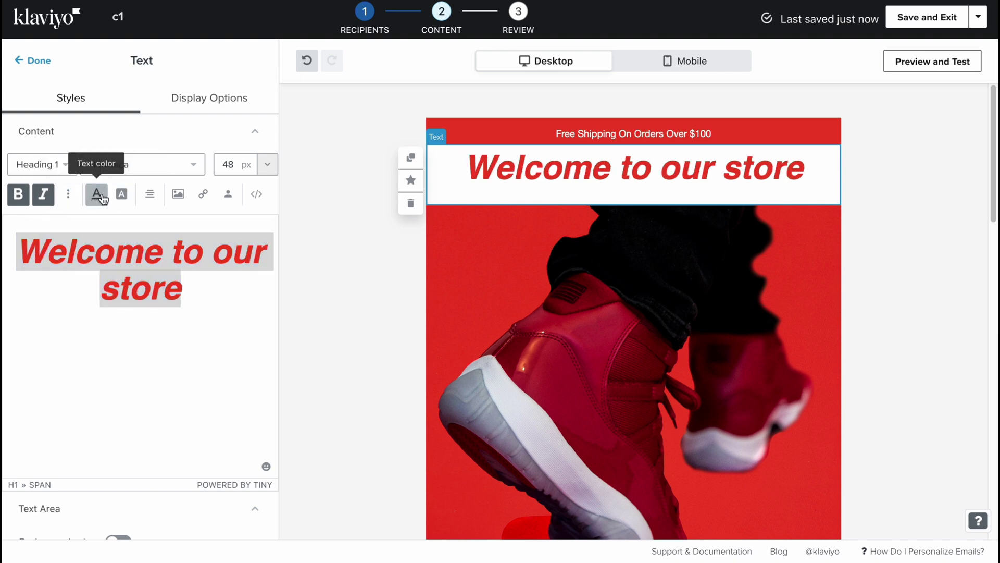
{"action": "scroll", "coordinate": [139, 339], "scroll_direction": "down", "scroll_amount": 3}
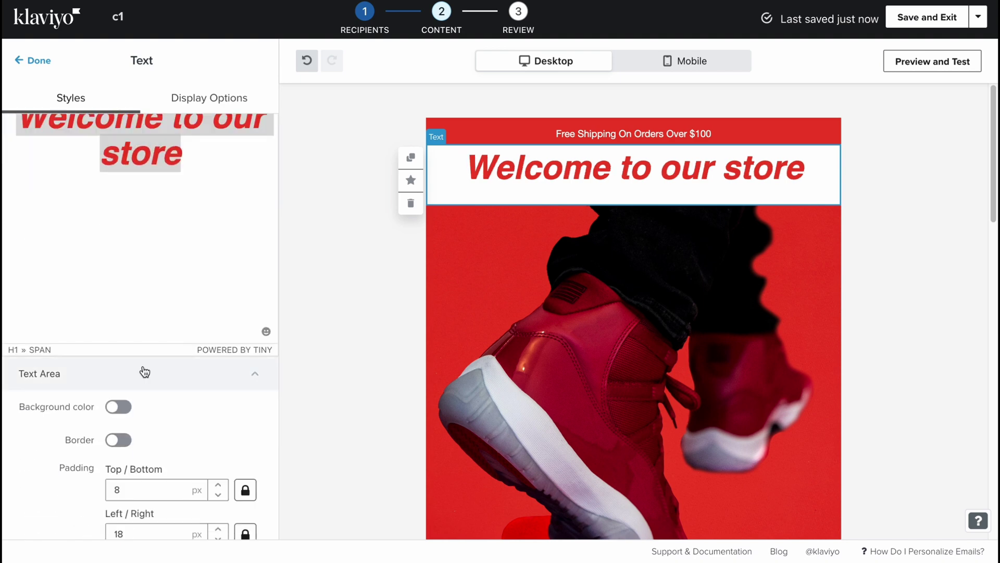
{"action": "scroll", "coordinate": [87, 394], "scroll_direction": "down", "scroll_amount": 5}
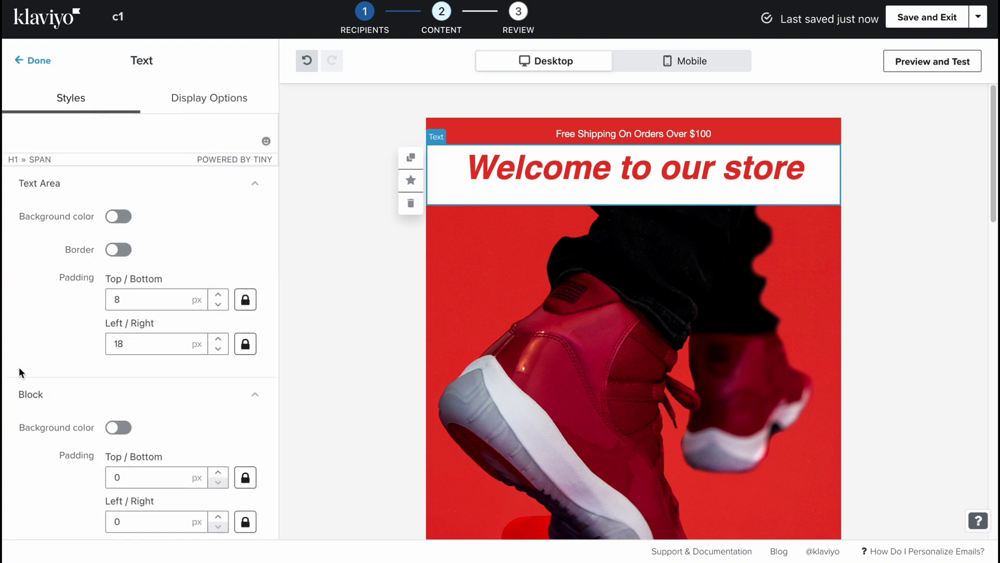
{"action": "scroll", "coordinate": [596, 381], "scroll_direction": "down", "scroll_amount": 3}
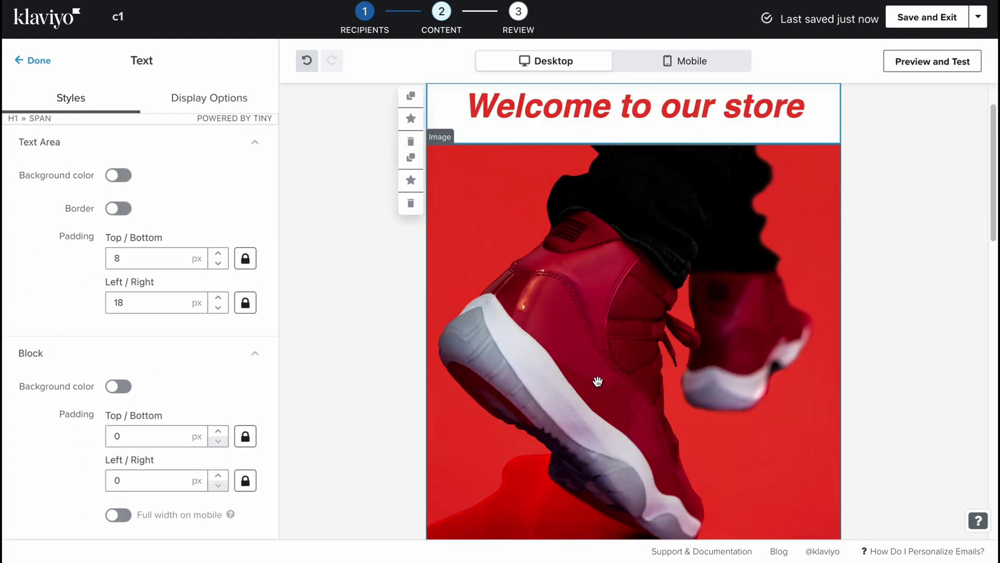
{"action": "left_click", "coordinate": [593, 346]}
{"action": "scroll", "coordinate": [658, 401], "scroll_direction": "down", "scroll_amount": 4}
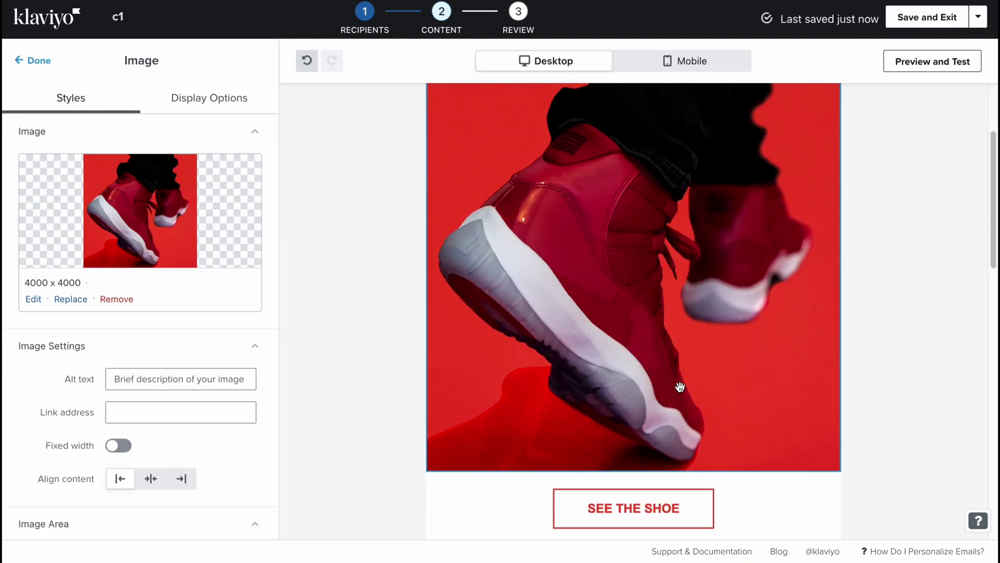
{"action": "scroll", "coordinate": [679, 373], "scroll_direction": "down", "scroll_amount": 2}
{"action": "left_click", "coordinate": [657, 327]}
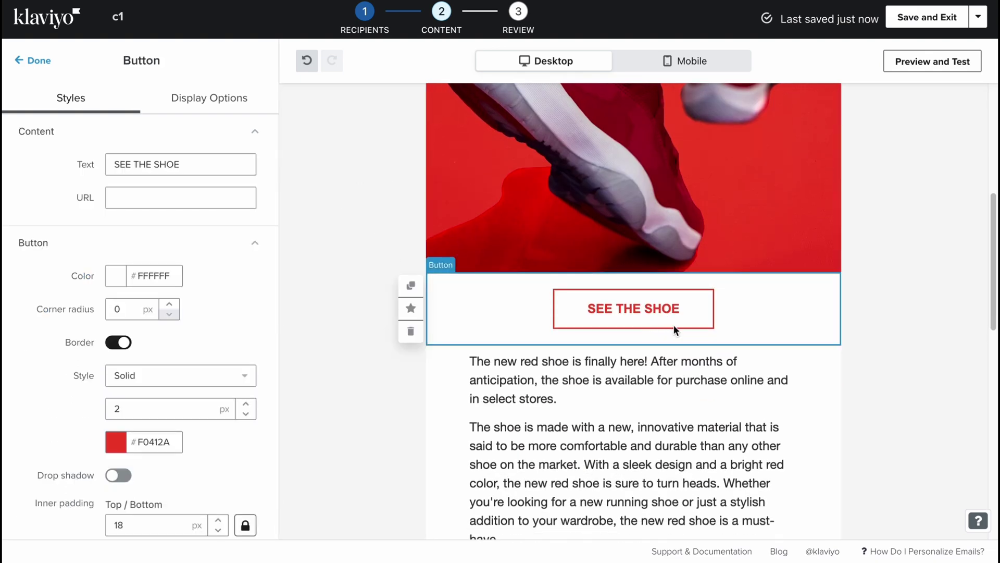
{"action": "scroll", "coordinate": [125, 344], "scroll_direction": "down", "scroll_amount": 9}
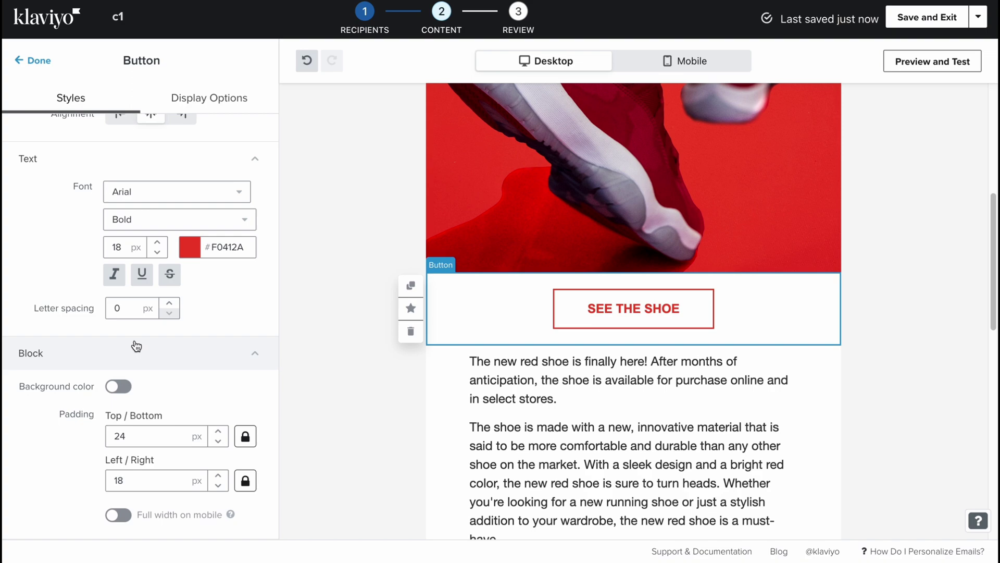
{"action": "scroll", "coordinate": [492, 371], "scroll_direction": "down", "scroll_amount": 2}
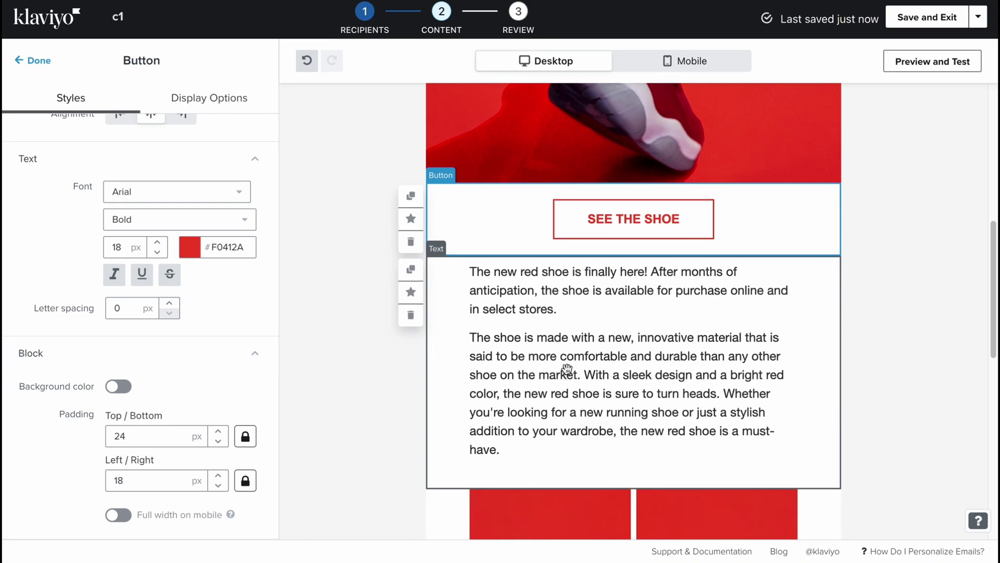
{"action": "scroll", "coordinate": [568, 367], "scroll_direction": "down", "scroll_amount": 5}
{"action": "scroll", "coordinate": [581, 352], "scroll_direction": "up", "scroll_amount": 14}
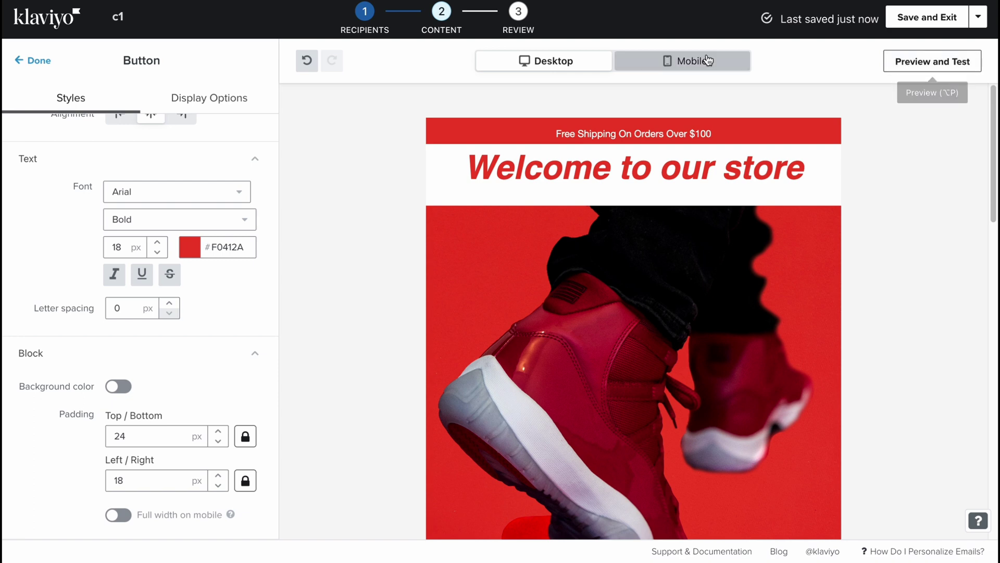
Step: Review the 'Welcome to our store' email in mobile layout and Preview and Test, then Save and Exit
{"action": "left_click", "coordinate": [683, 60]}
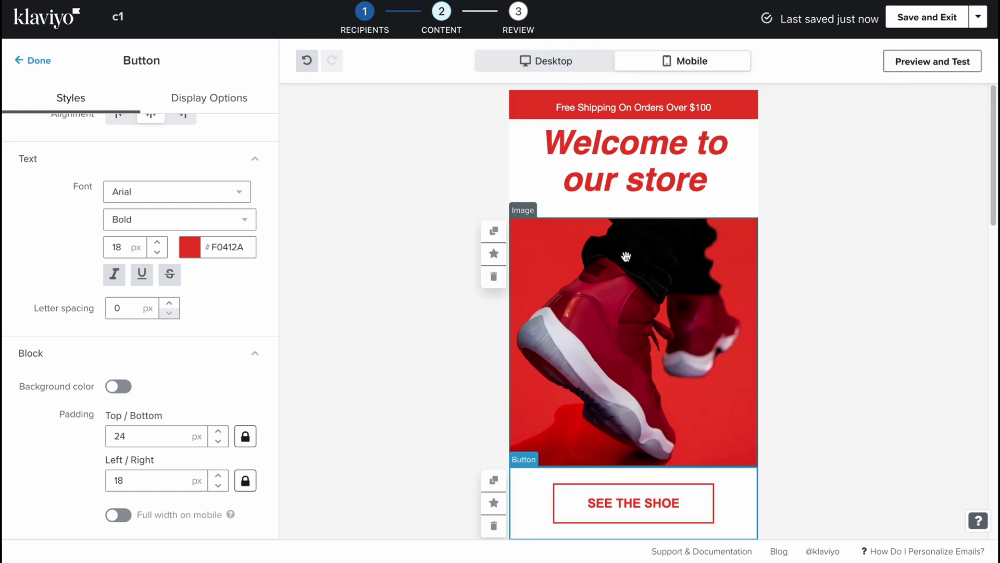
{"action": "left_click", "coordinate": [923, 68]}
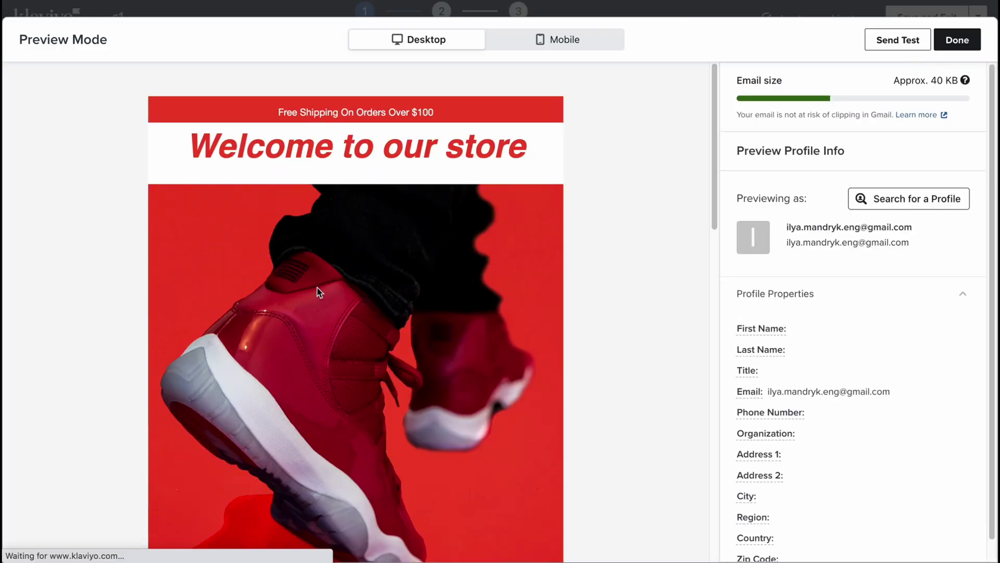
{"action": "scroll", "coordinate": [396, 315], "scroll_direction": "down", "scroll_amount": 15}
{"action": "scroll", "coordinate": [576, 325], "scroll_direction": "up", "scroll_amount": 15}
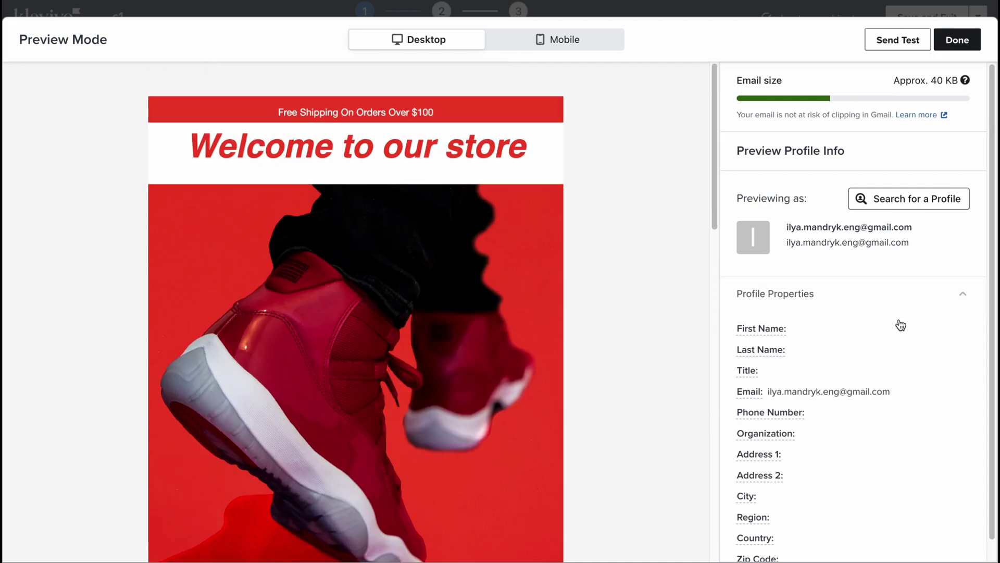
{"action": "left_click", "coordinate": [961, 40]}
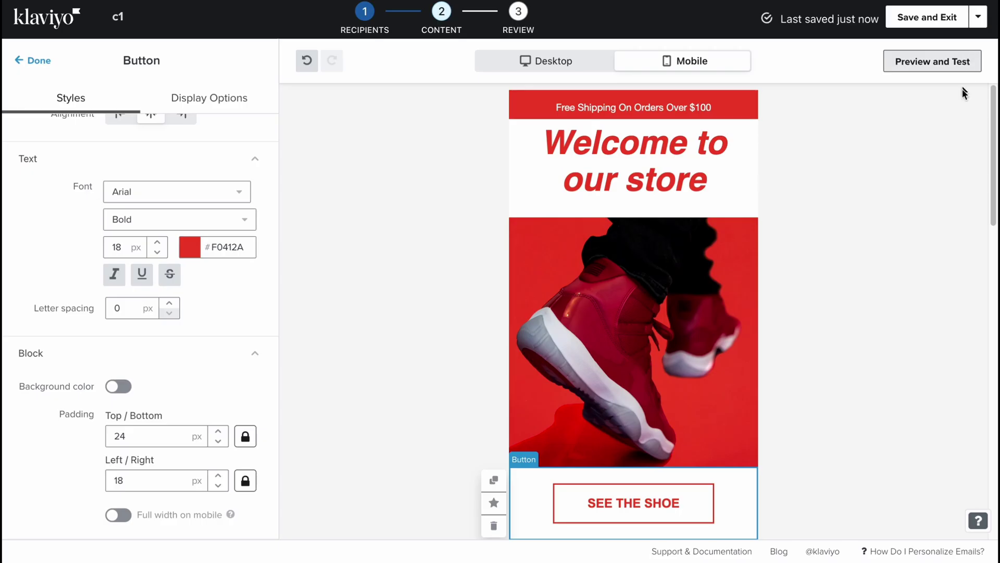
{"action": "left_click", "coordinate": [917, 22]}
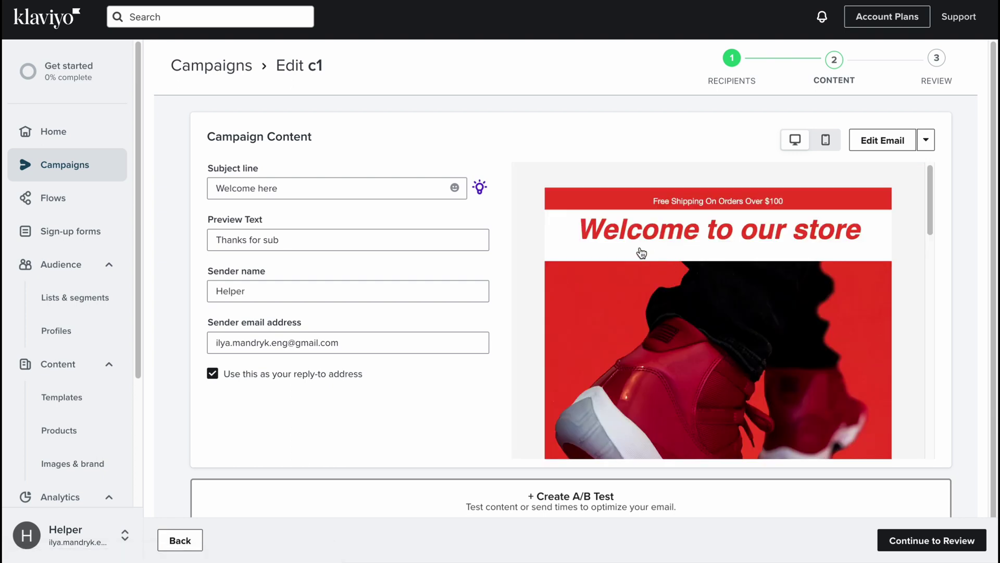
Step: Continue c1 to Review and confirm recipients, subject line, content and tracking checks pass
{"action": "scroll", "coordinate": [666, 243], "scroll_direction": "down", "scroll_amount": 3}
{"action": "scroll", "coordinate": [667, 242], "scroll_direction": "down", "scroll_amount": 5}
{"action": "scroll", "coordinate": [614, 478], "scroll_direction": "down", "scroll_amount": 1}
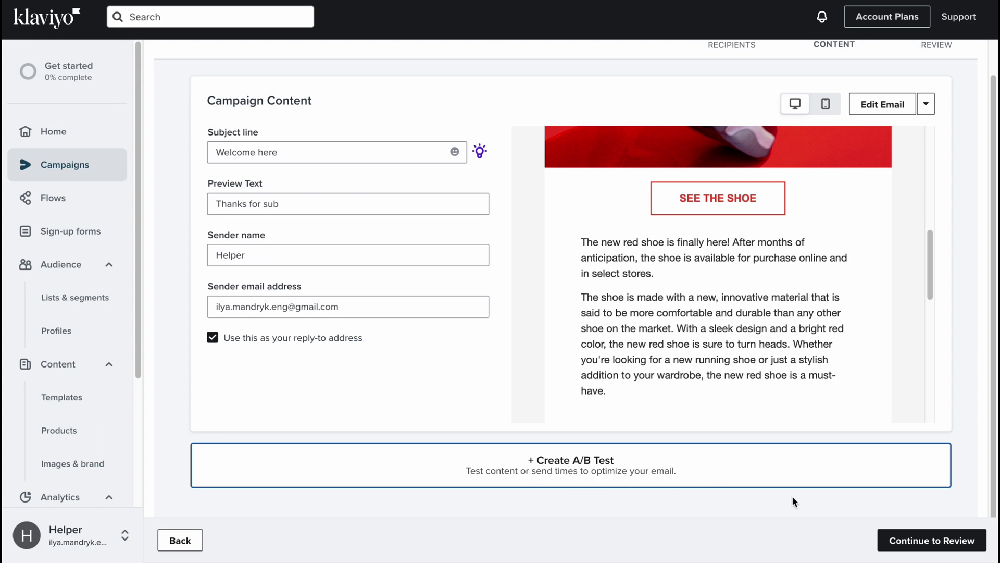
{"action": "left_click", "coordinate": [917, 540]}
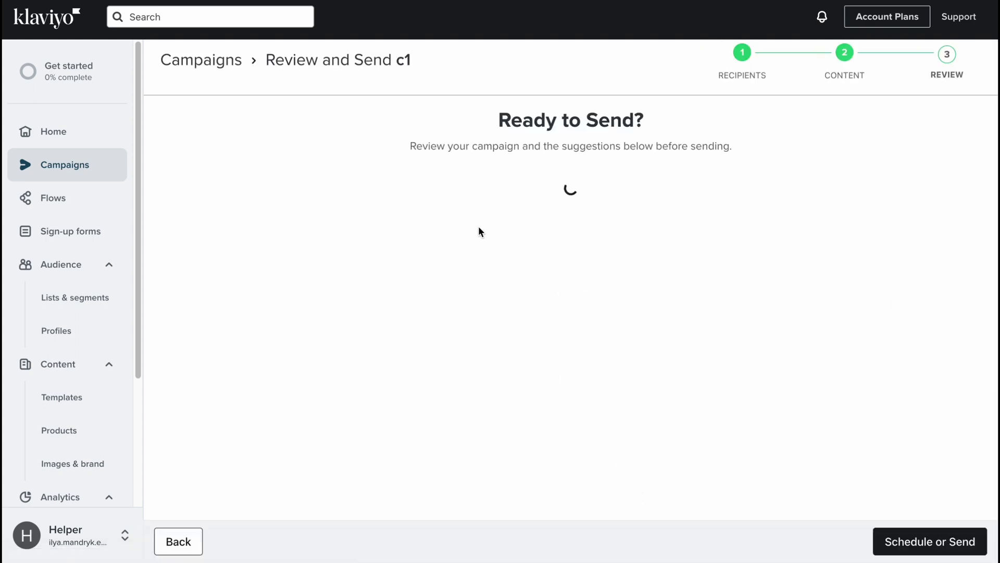
{"action": "scroll", "coordinate": [607, 285], "scroll_direction": "down", "scroll_amount": 3}
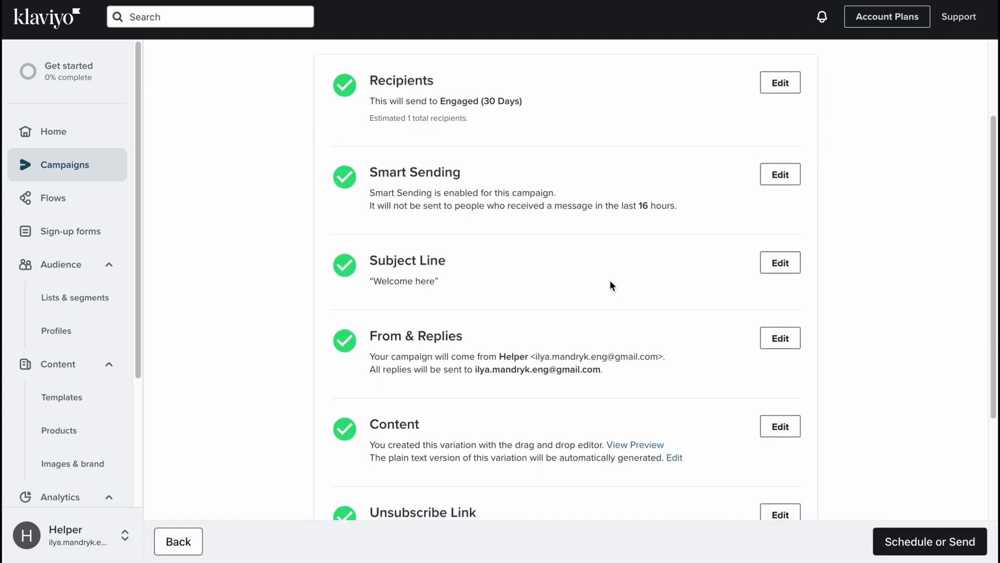
{"action": "scroll", "coordinate": [607, 282], "scroll_direction": "down", "scroll_amount": 5}
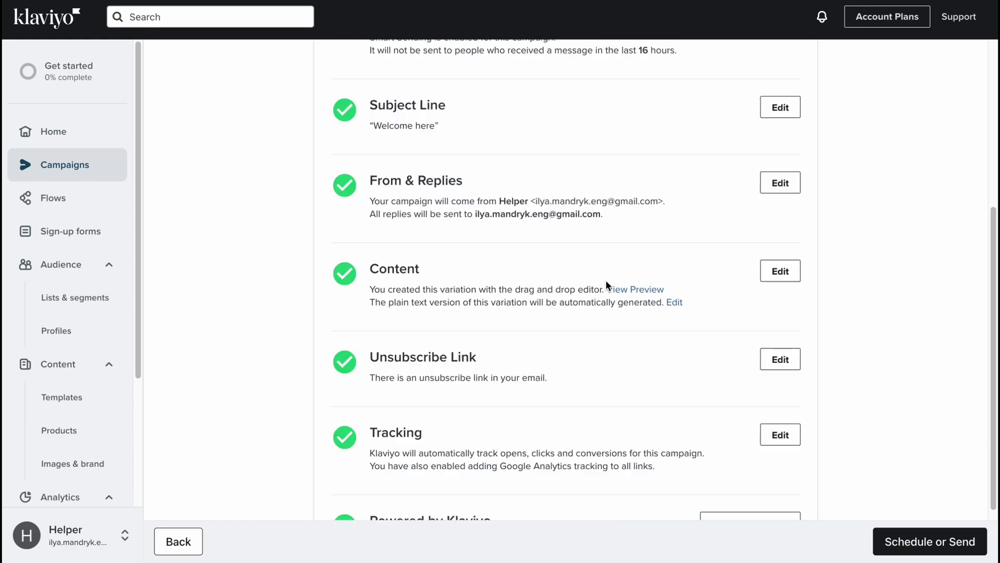
Step: Choose Schedule and set the send date to May 06, 2023 and the time to 1:15 am
{"action": "left_click", "coordinate": [902, 546]}
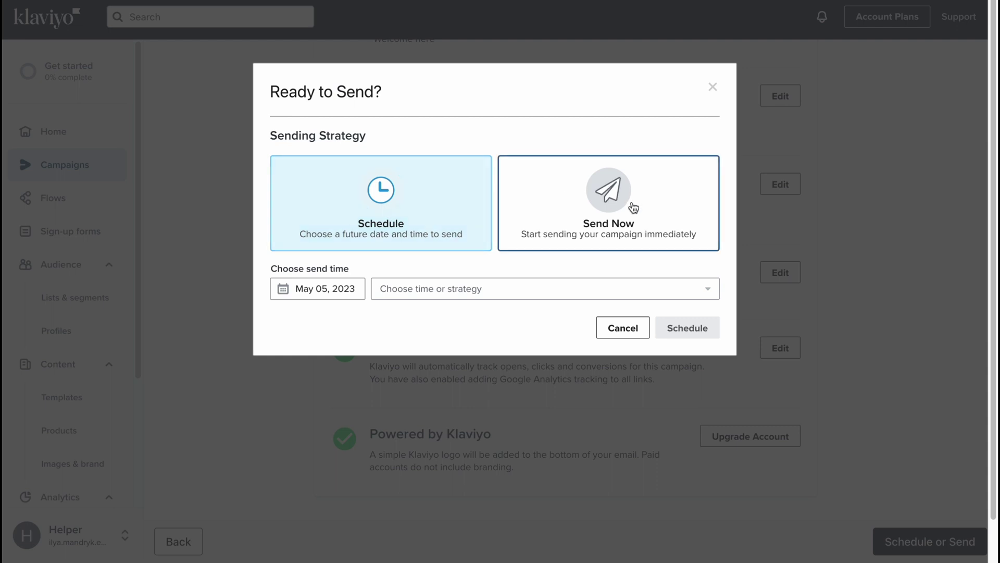
{"action": "left_click", "coordinate": [408, 219]}
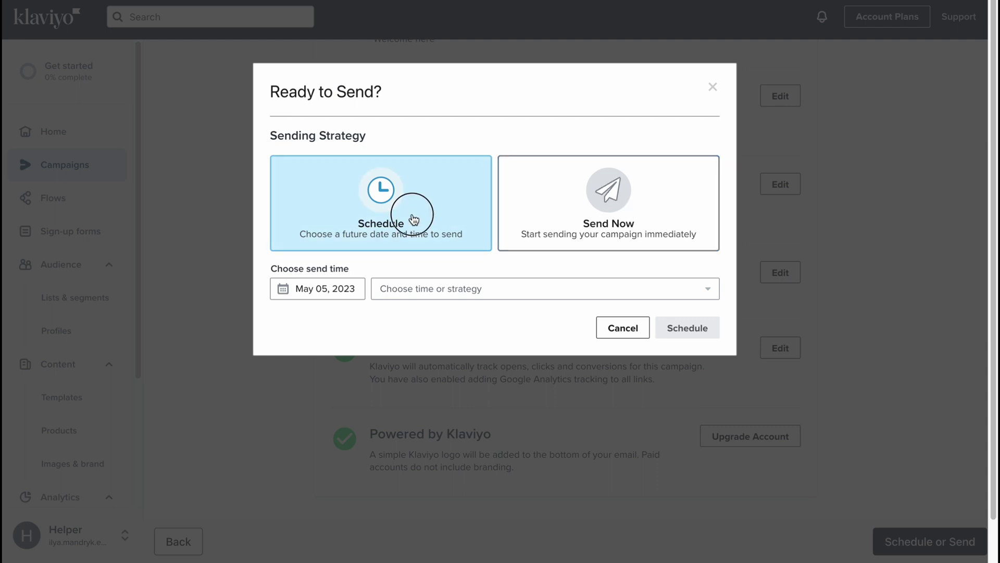
{"action": "left_click", "coordinate": [449, 287]}
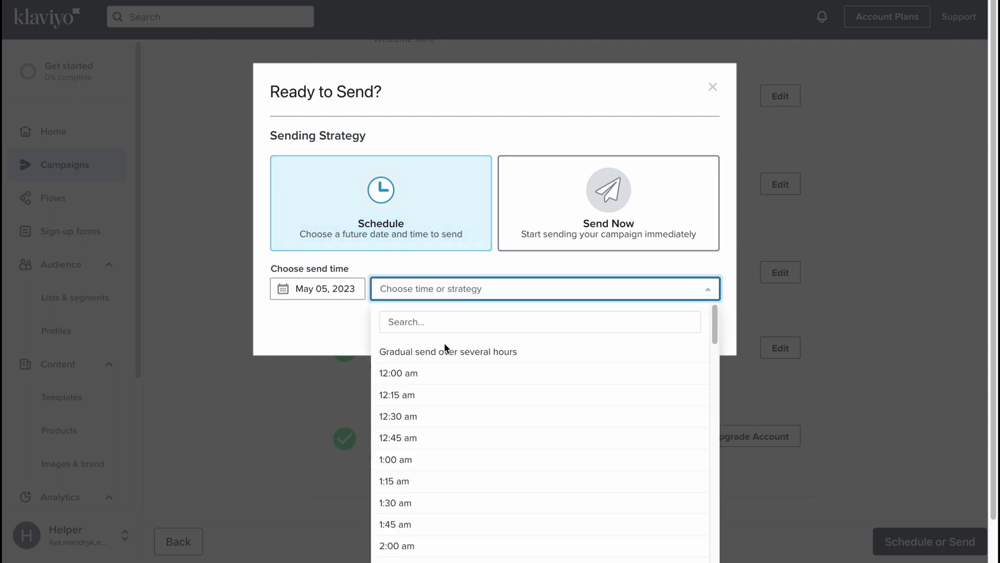
{"action": "left_click", "coordinate": [437, 373]}
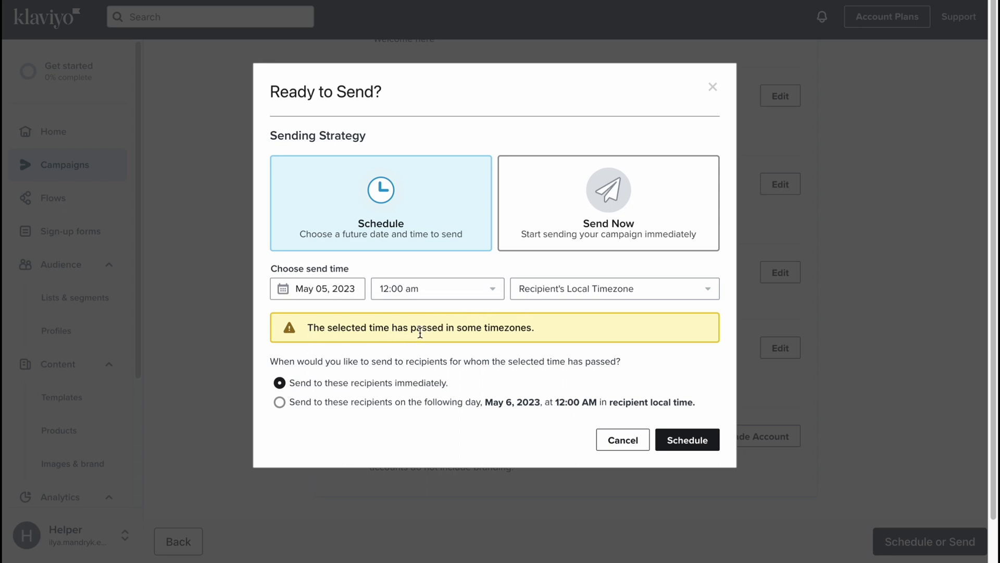
{"action": "left_click", "coordinate": [394, 288]}
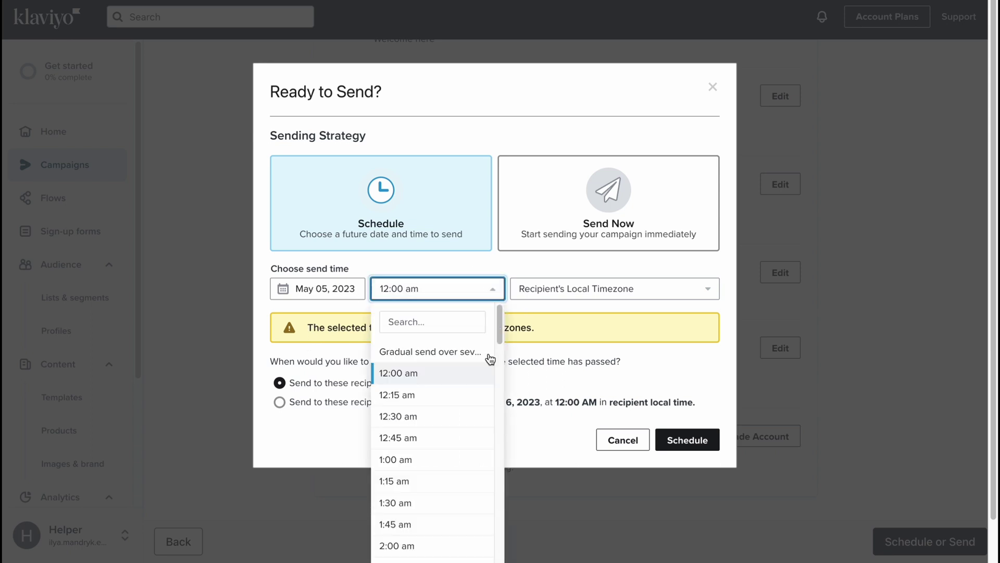
{"action": "scroll", "coordinate": [433, 443], "scroll_direction": "down", "scroll_amount": 8}
{"action": "scroll", "coordinate": [429, 465], "scroll_direction": "down", "scroll_amount": 5}
{"action": "left_click", "coordinate": [321, 288]}
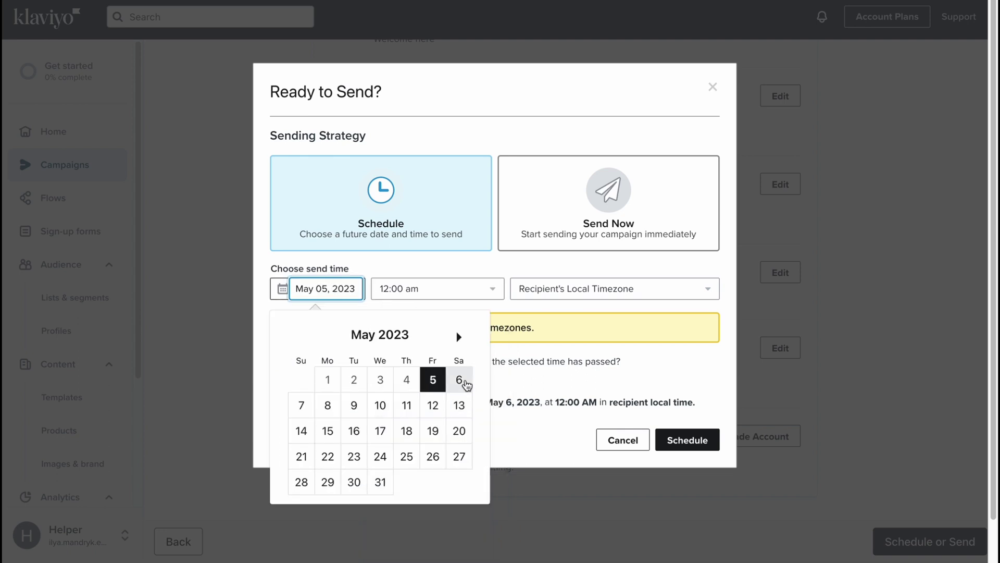
{"action": "left_click", "coordinate": [460, 380]}
{"action": "left_click", "coordinate": [484, 297]}
{"action": "left_click", "coordinate": [459, 413]}
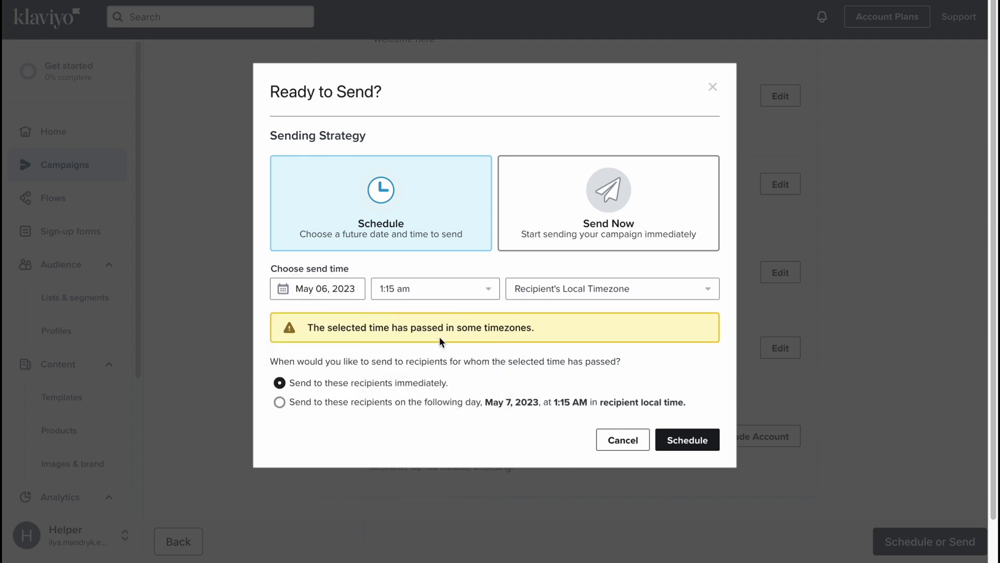
Step: Confirm the May 6, 1:15 AM schedule for c1 and return to Campaigns
{"action": "left_click", "coordinate": [688, 443]}
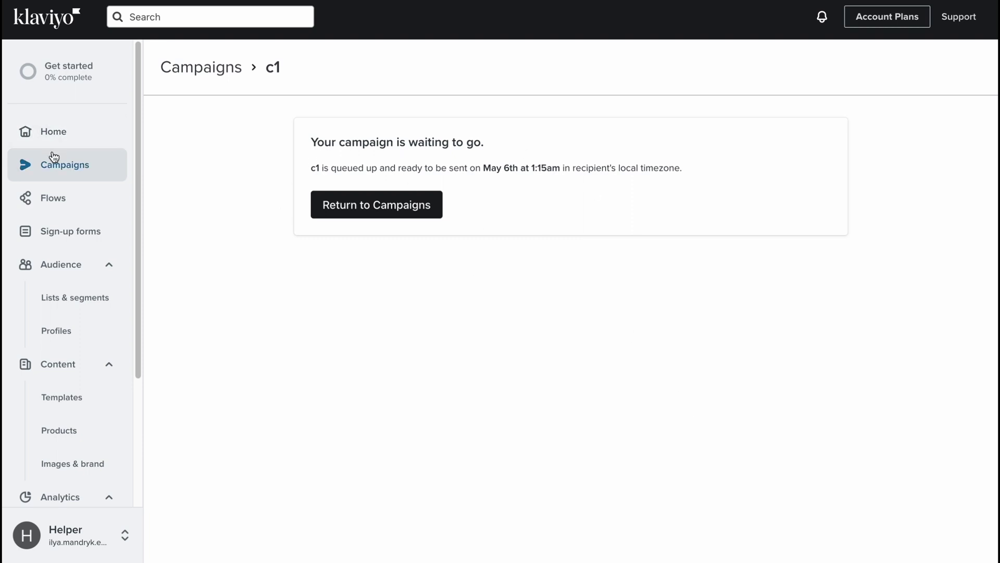
{"action": "left_click", "coordinate": [64, 180]}
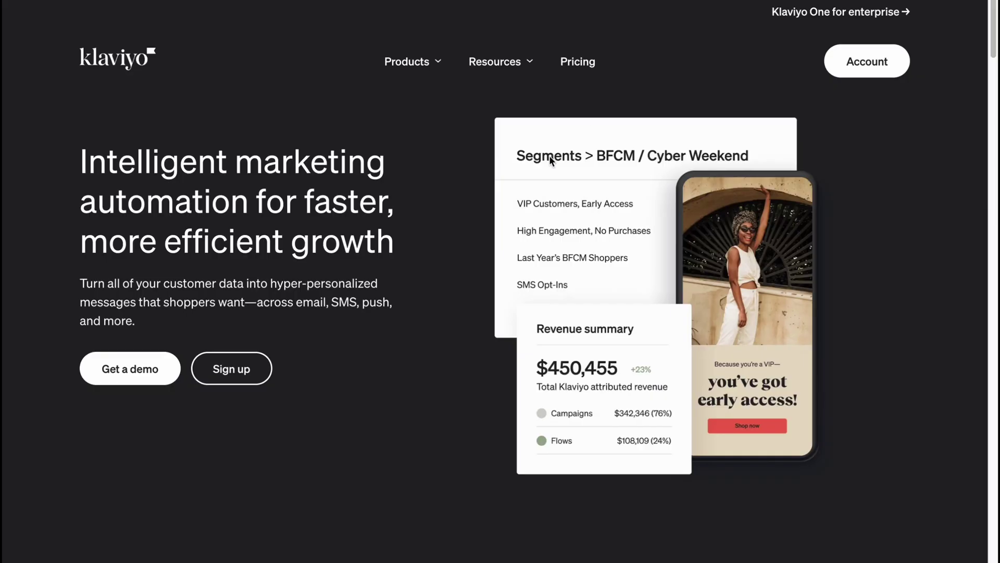
Step: On the Pricing page, estimate 11,001 - 11,500 contacts to compare the $240 and $225 plans
{"action": "left_click", "coordinate": [577, 61]}
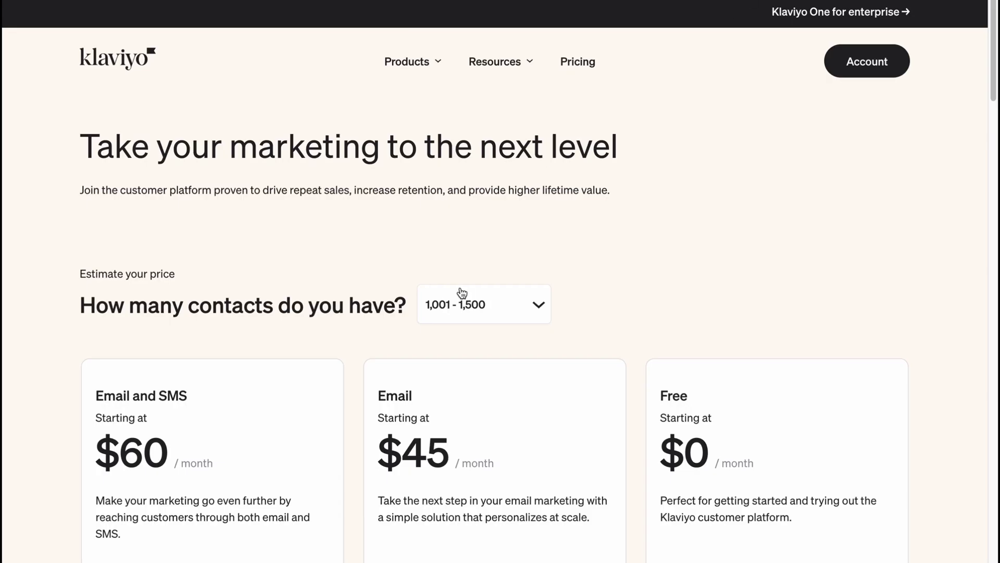
{"action": "scroll", "coordinate": [458, 292], "scroll_direction": "down", "scroll_amount": 2}
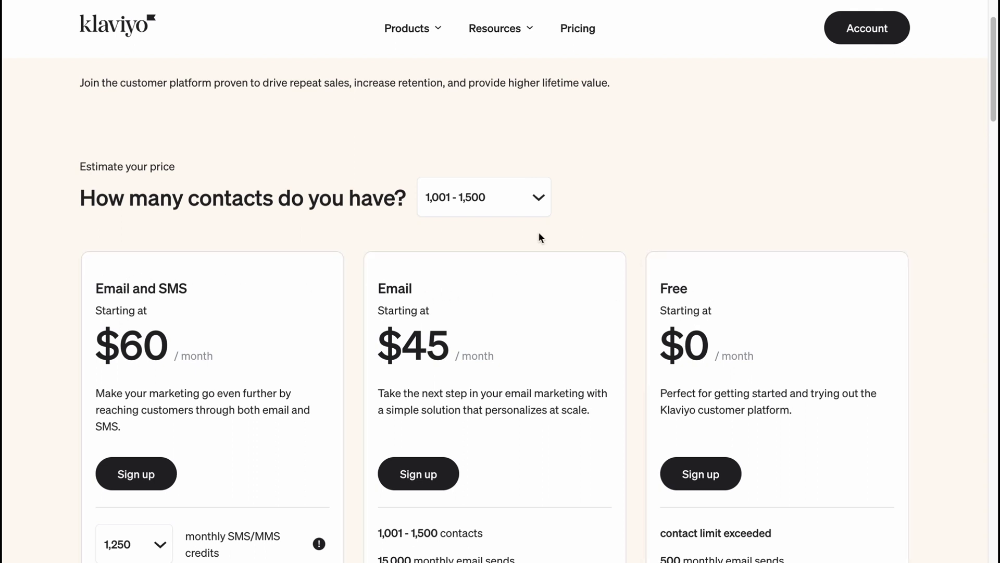
{"action": "left_click", "coordinate": [541, 208]}
{"action": "left_click", "coordinate": [455, 390]}
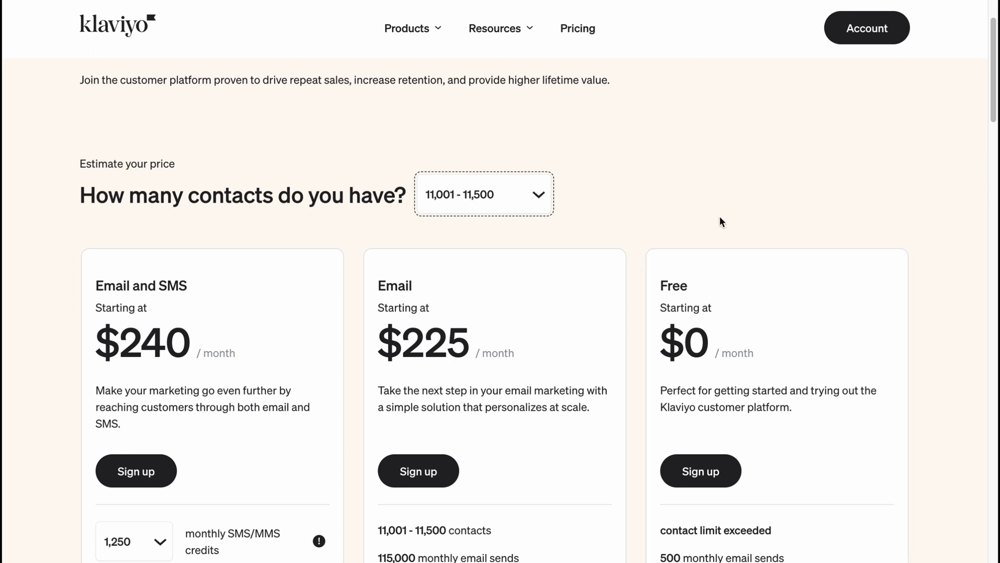
{"action": "scroll", "coordinate": [719, 214], "scroll_direction": "down", "scroll_amount": 1}
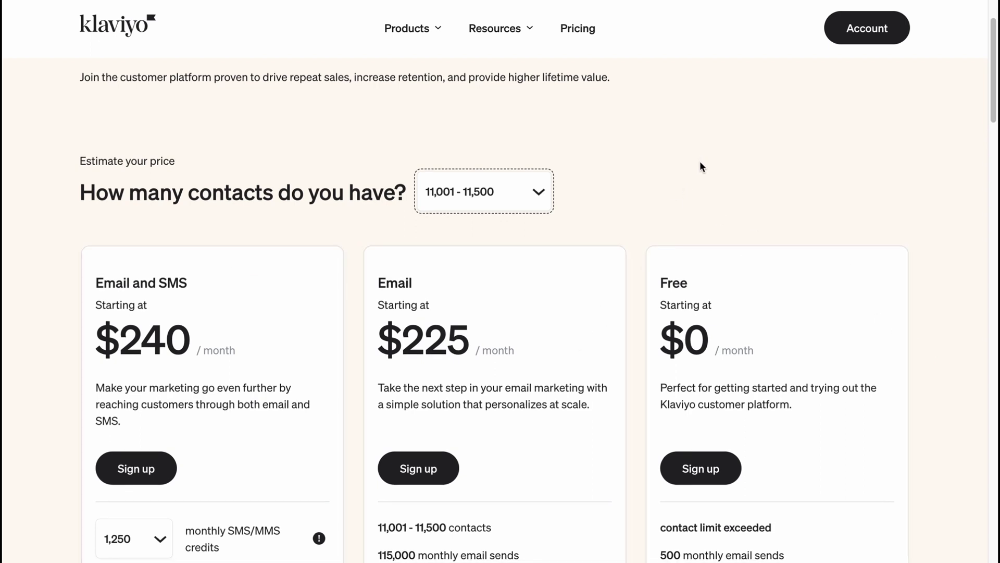
{"action": "scroll", "coordinate": [701, 165], "scroll_direction": "down", "scroll_amount": 14}
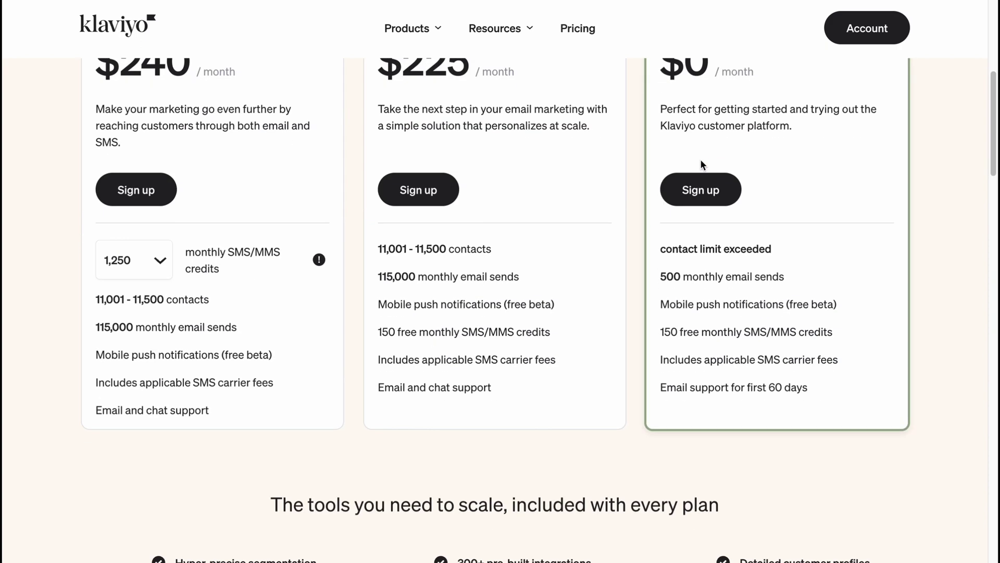
{"action": "scroll", "coordinate": [701, 165], "scroll_direction": "up", "scroll_amount": 15}
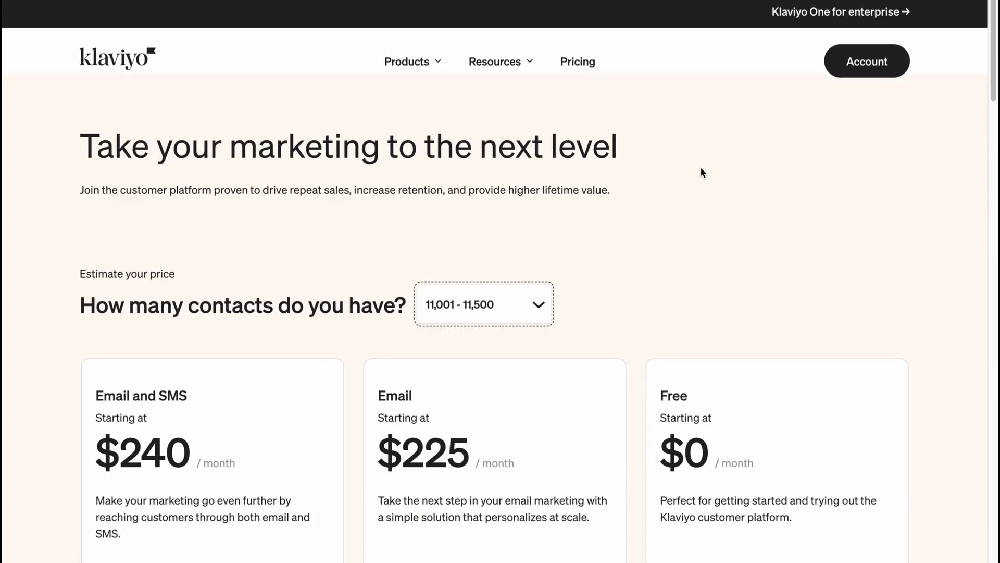